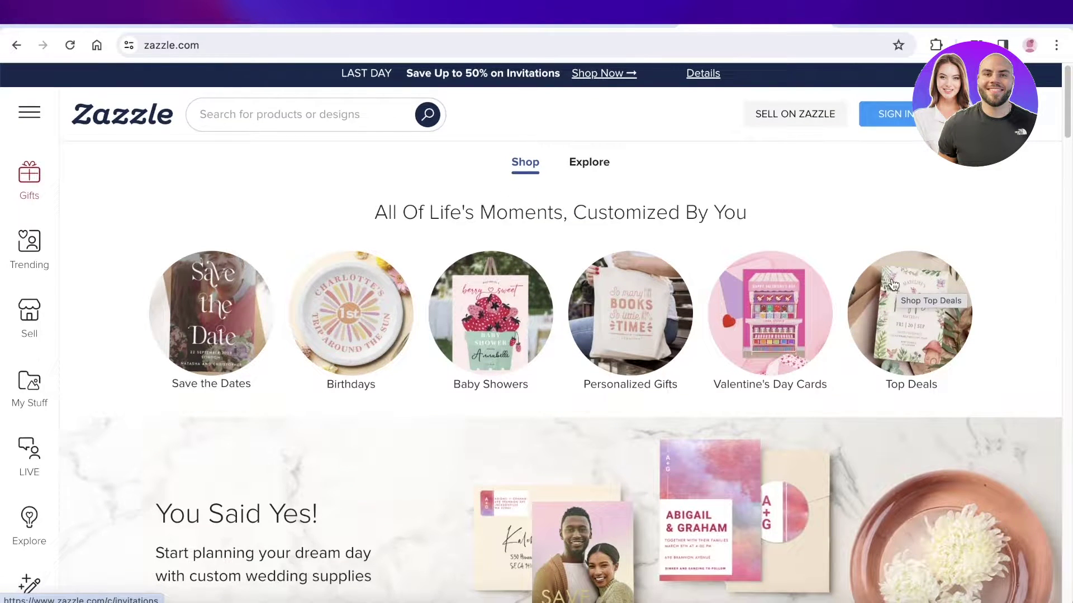
- Look through the Zazzle home page, including its product categories, top gifting ideas and new products
key("XF86AudioRaiseVolume")
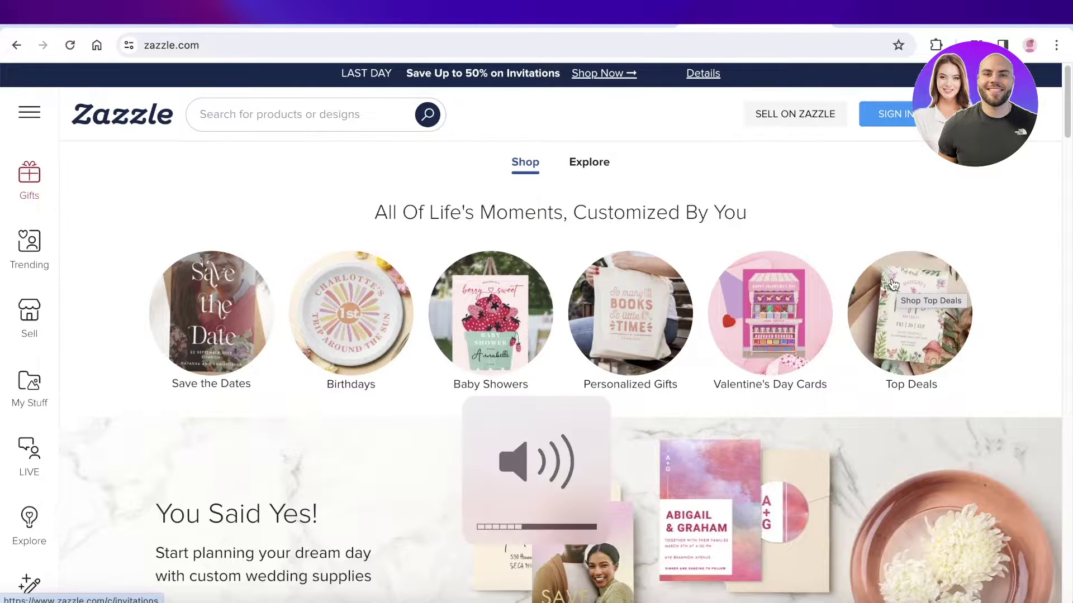
scroll(1004, 241, "down", 8)
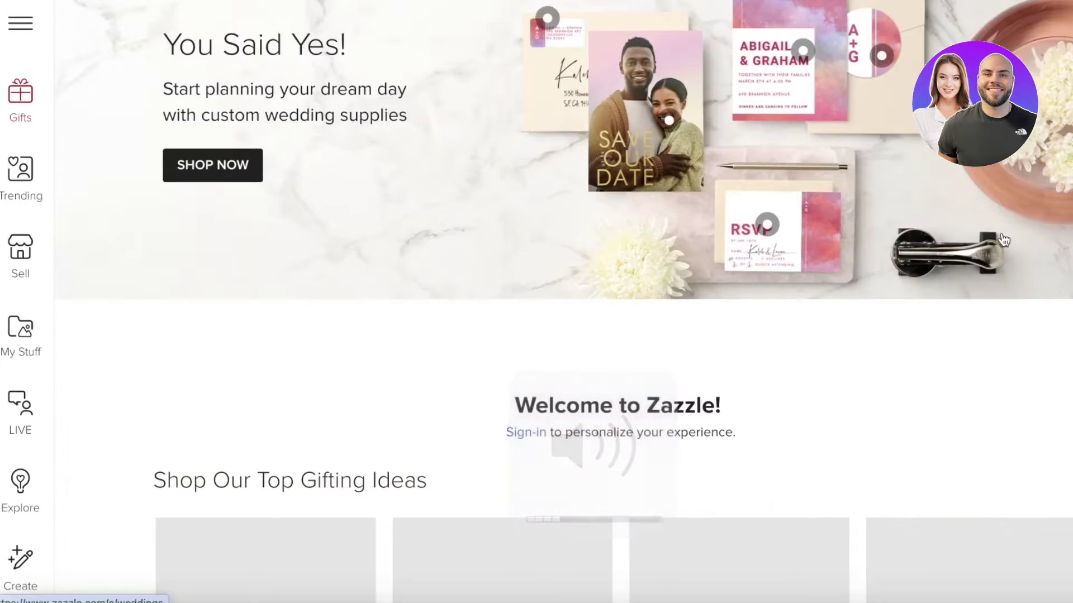
scroll(1004, 240, "up", 8)
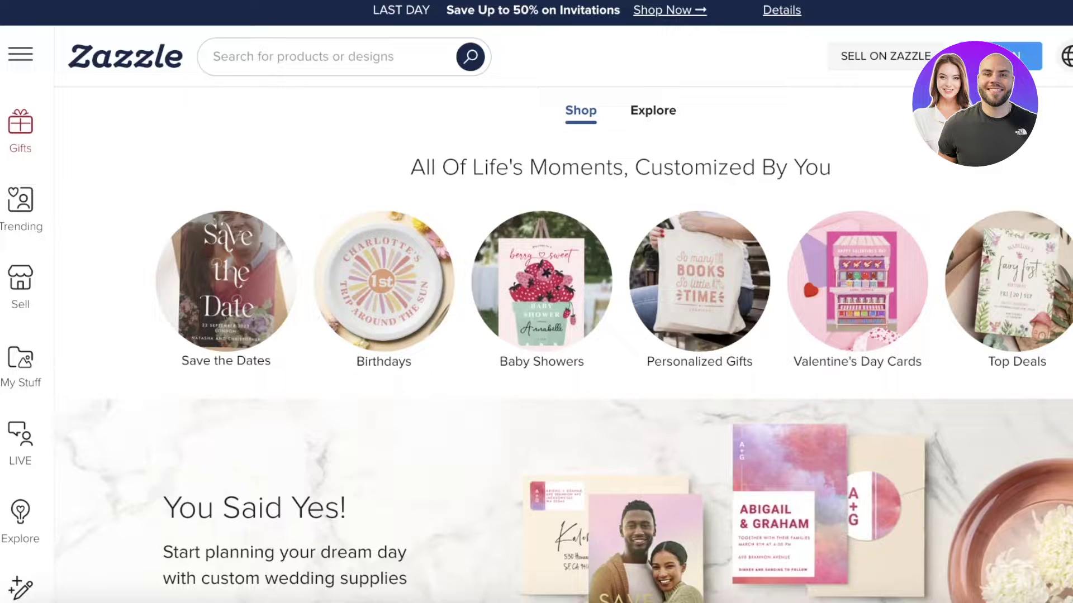
scroll(825, 330, "down", 10)
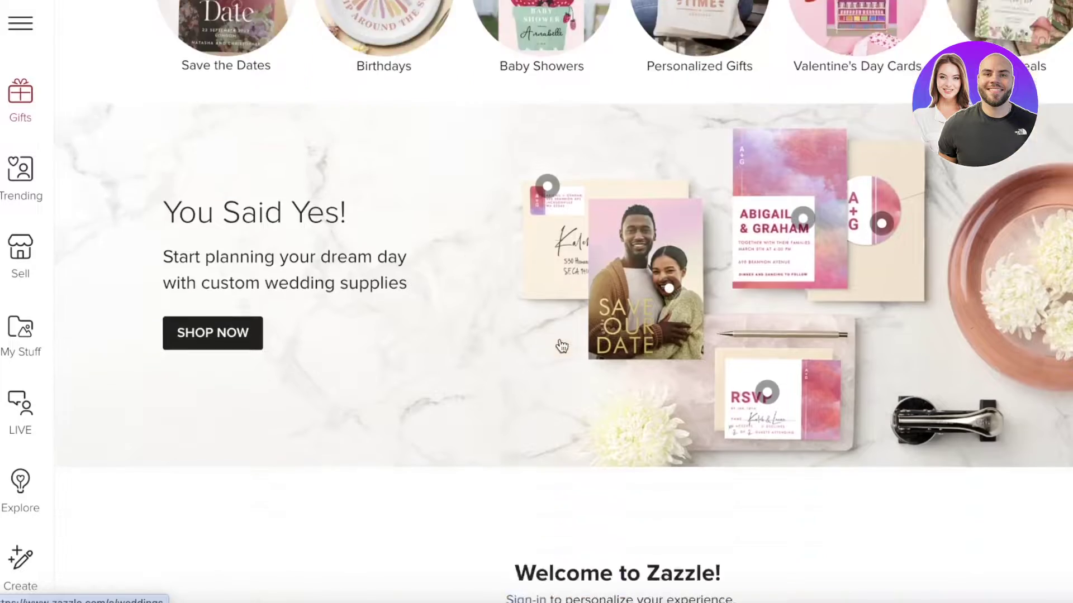
scroll(824, 330, "down", 2)
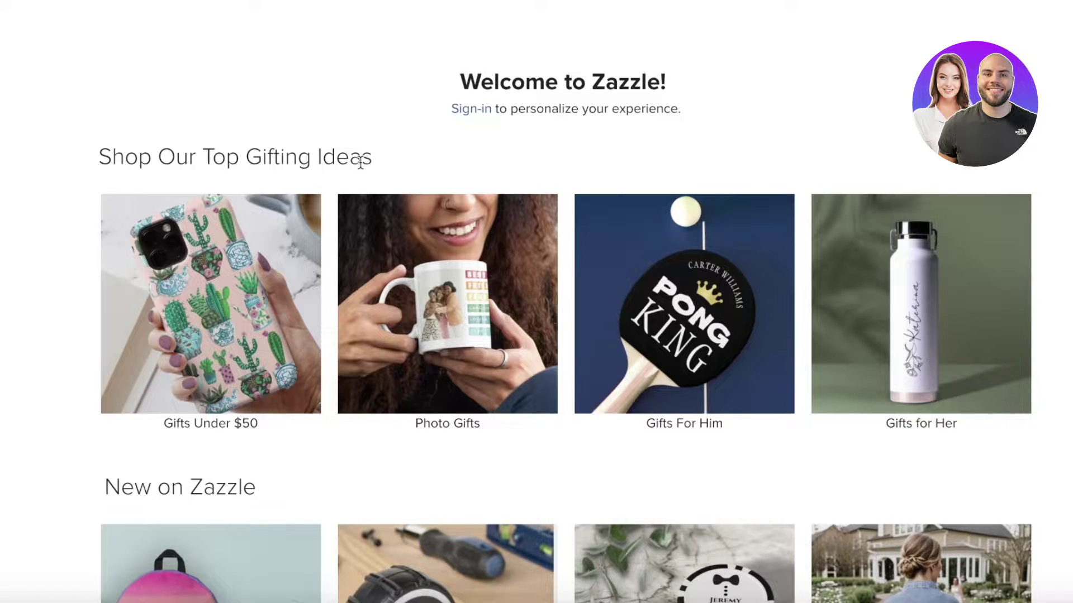
scroll(522, 120, "down", 3)
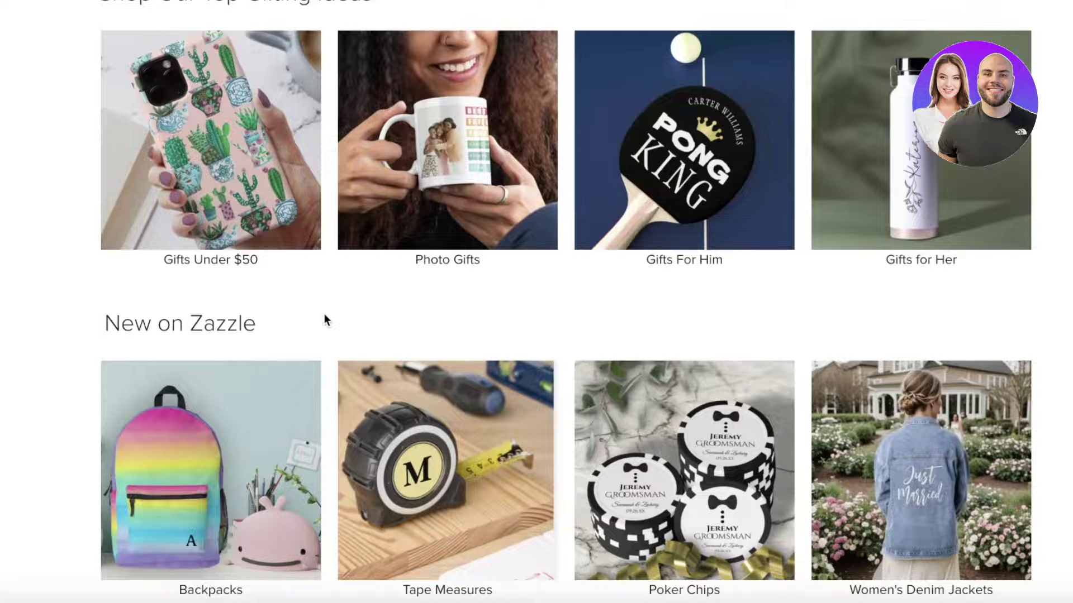
scroll(327, 320, "up", 15)
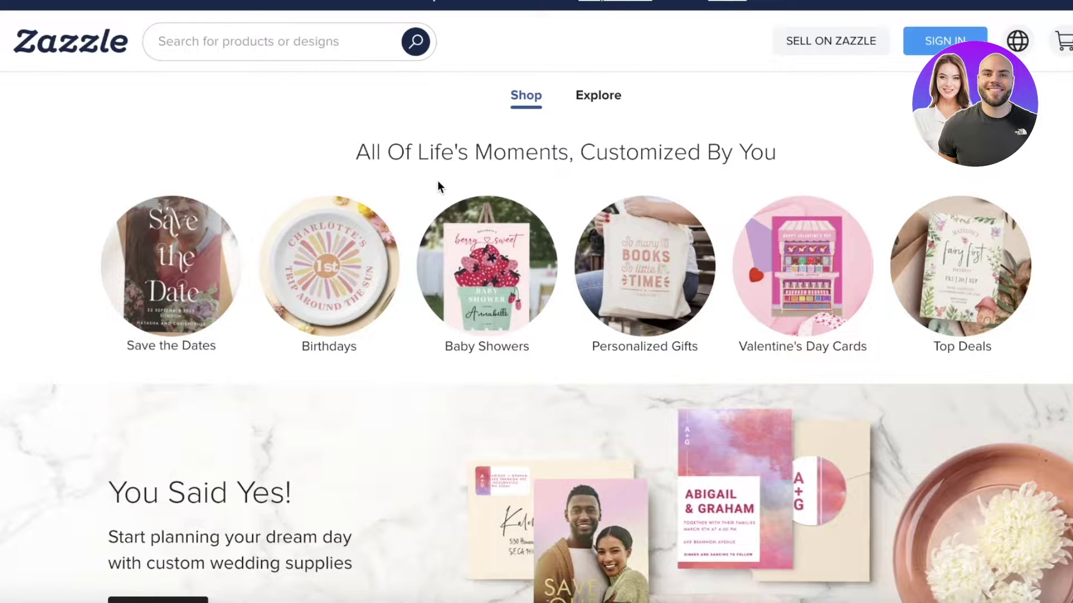
scroll(439, 184, "up", 1)
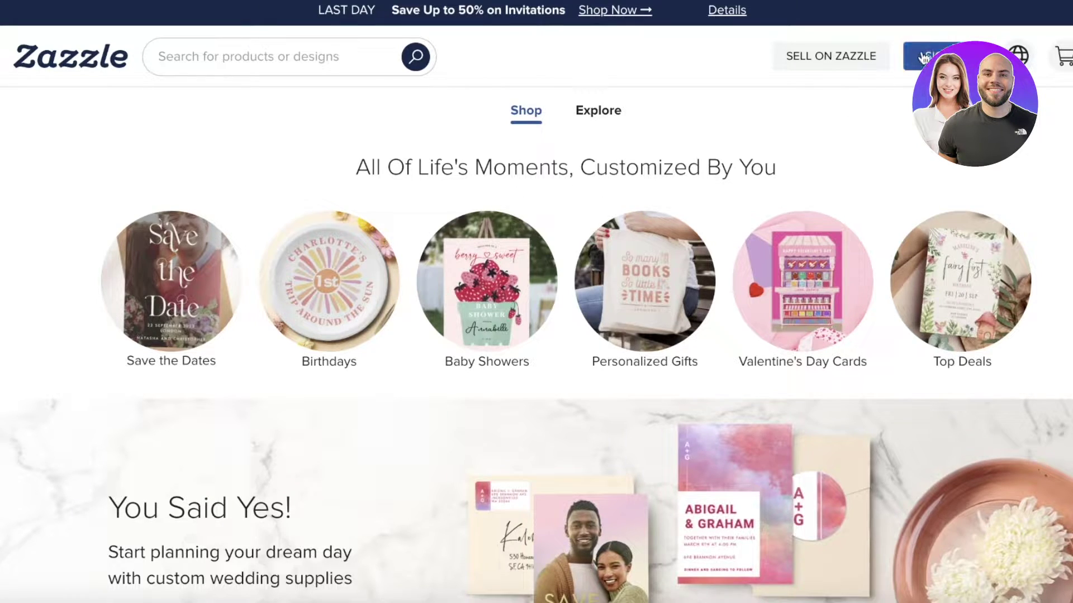
- Start the Sell on Zazzle sign-up with the suggested Google account and continue past the store requirements
left_click(868, 63)
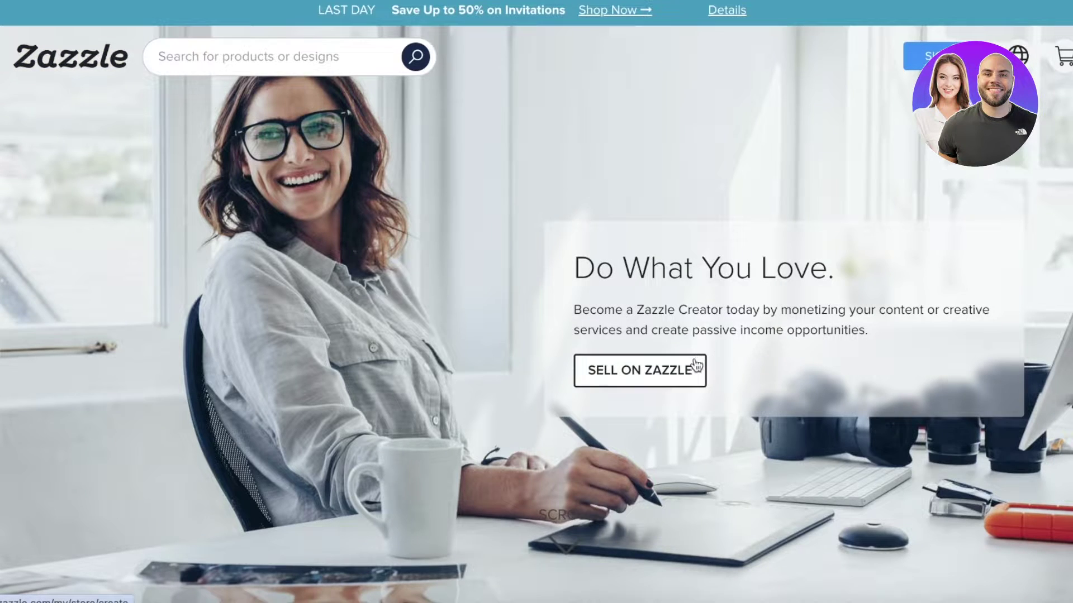
left_click(687, 370)
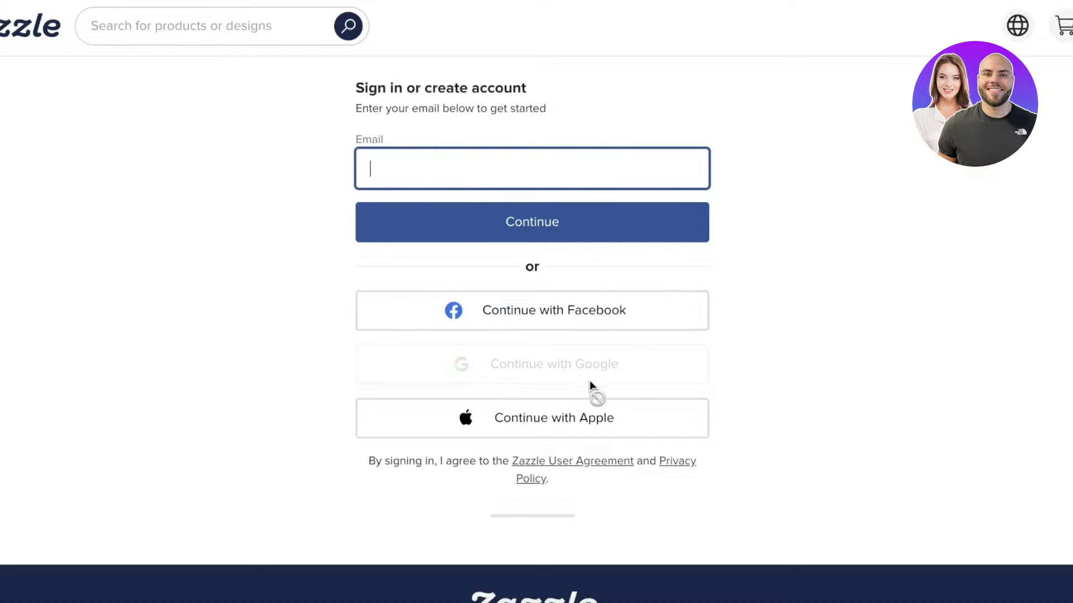
left_click(521, 174)
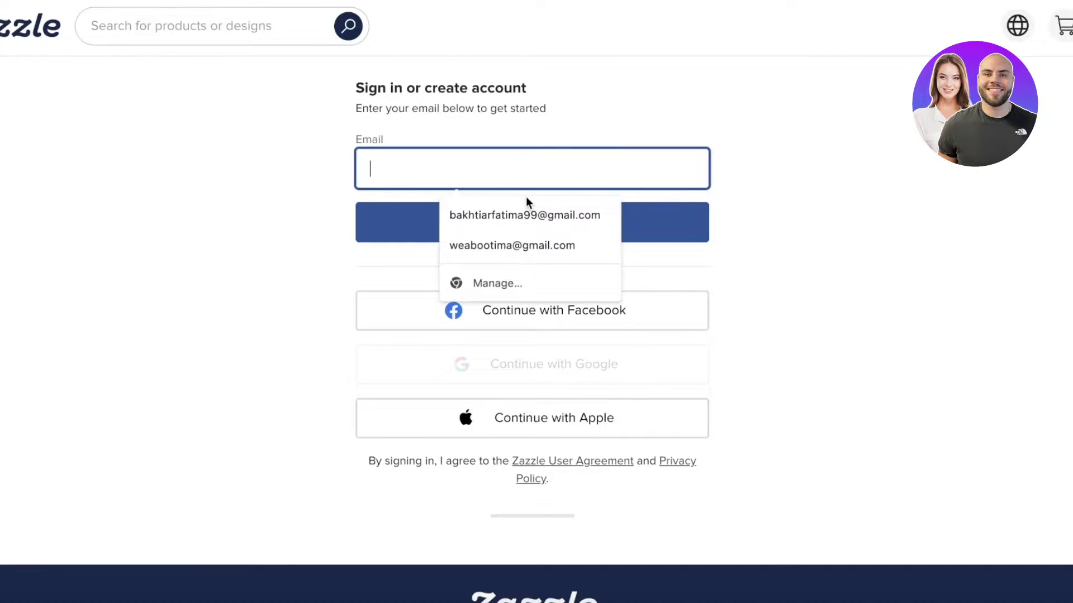
left_click(877, 88)
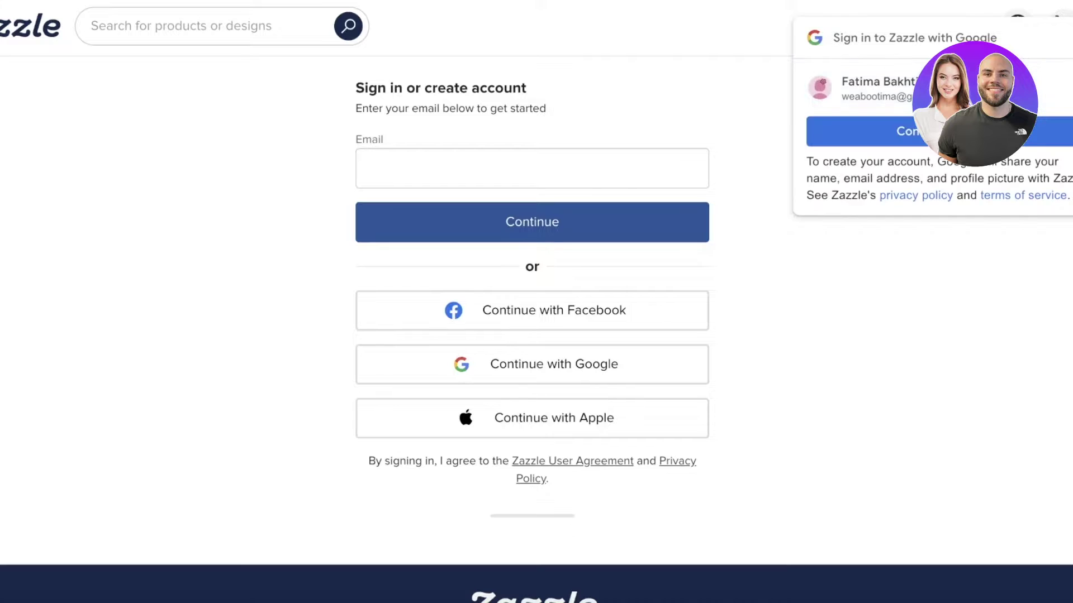
left_click(871, 132)
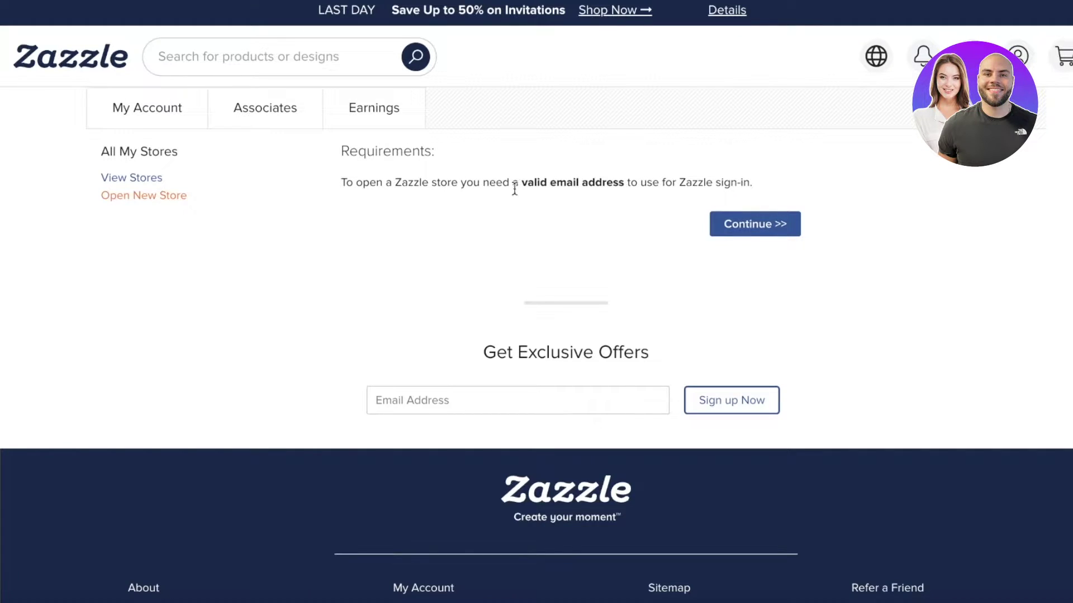
left_click(769, 224)
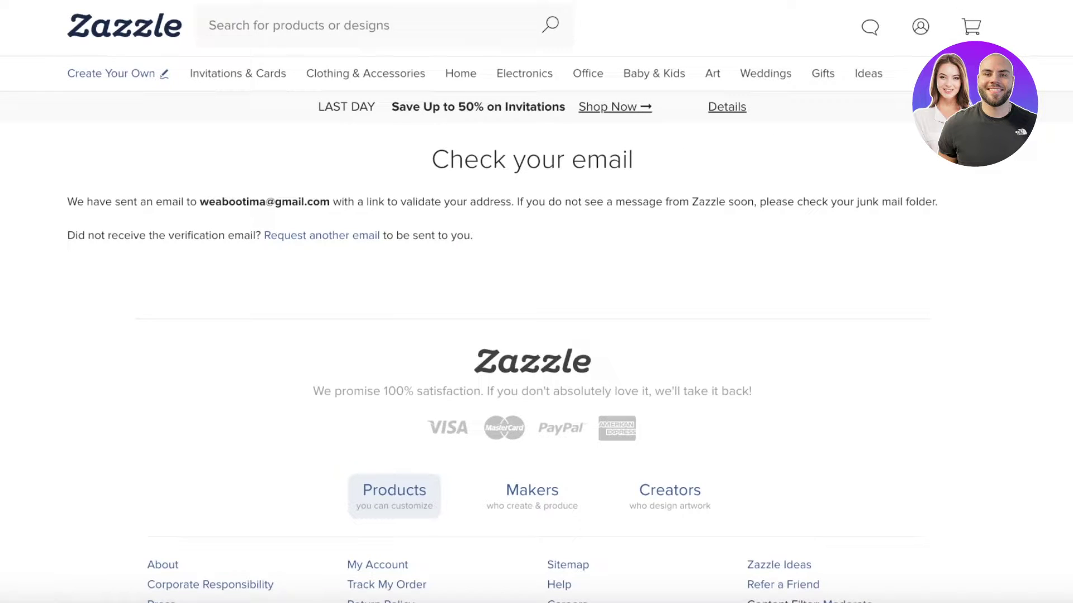
- Open Gmail in a new browser tab, view the newest inbox message and return to the inbox
key("ctrl+t")
type("gmai")
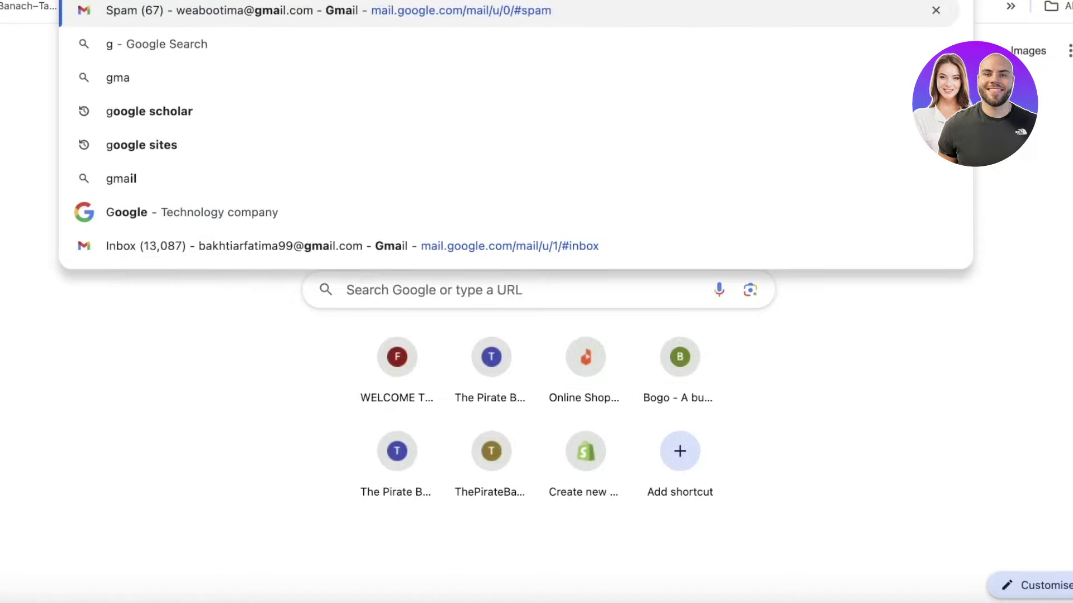
left_click(832, 7)
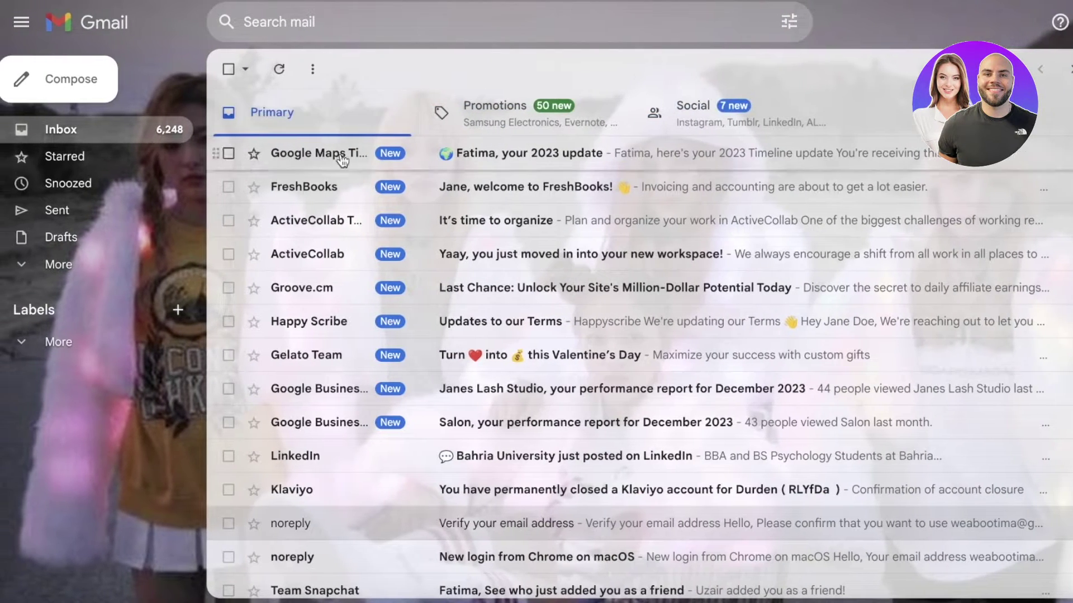
left_click(346, 154)
scroll(571, 280, "down", 1)
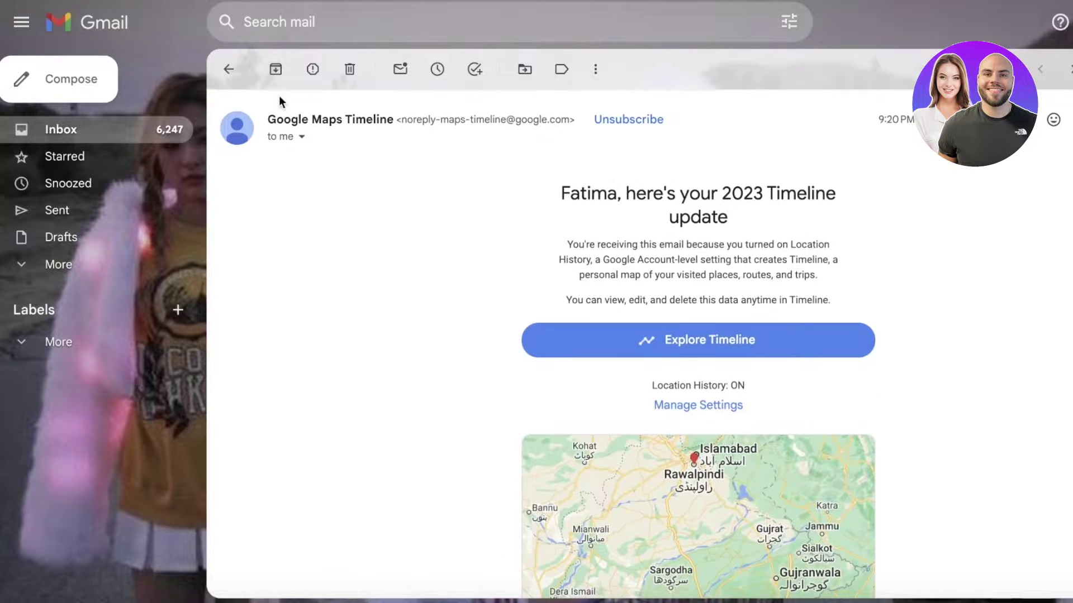
left_click(230, 68)
- Check the Spam folder for the Zazzle verification email, reload the inbox and return to the Zazzle page
left_click(82, 268)
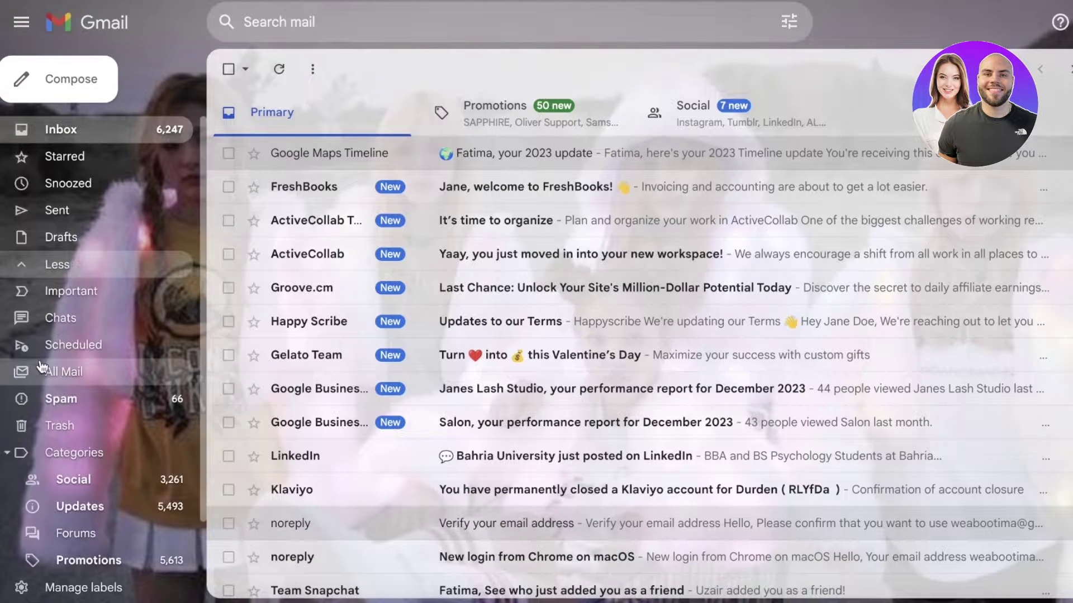
left_click(91, 401)
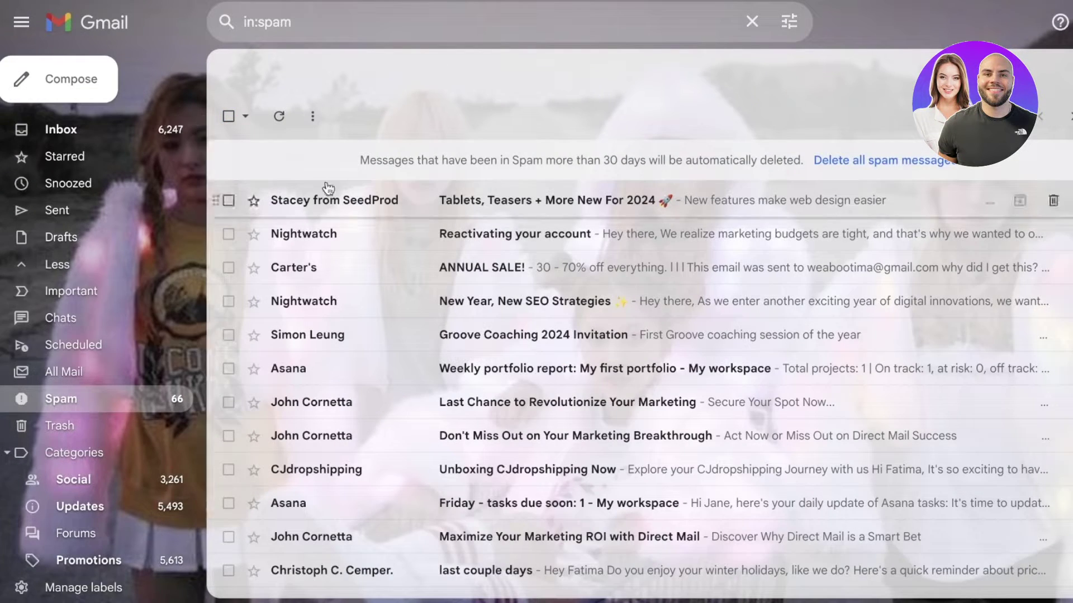
scroll(137, 483, "down", 1)
scroll(137, 484, "down", 2)
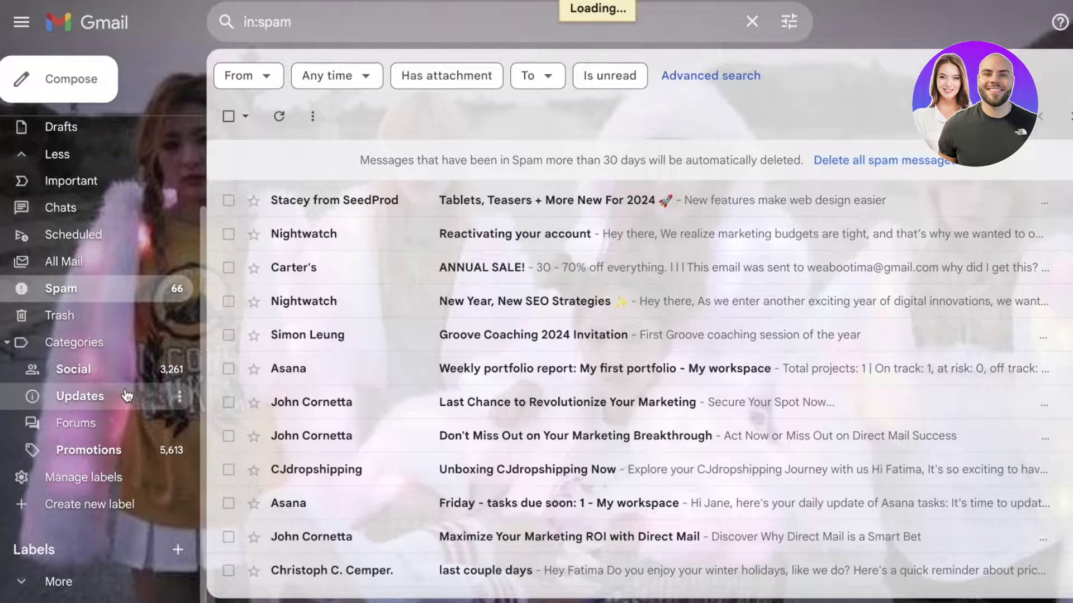
scroll(92, 184, "up", 2)
left_click(92, 129)
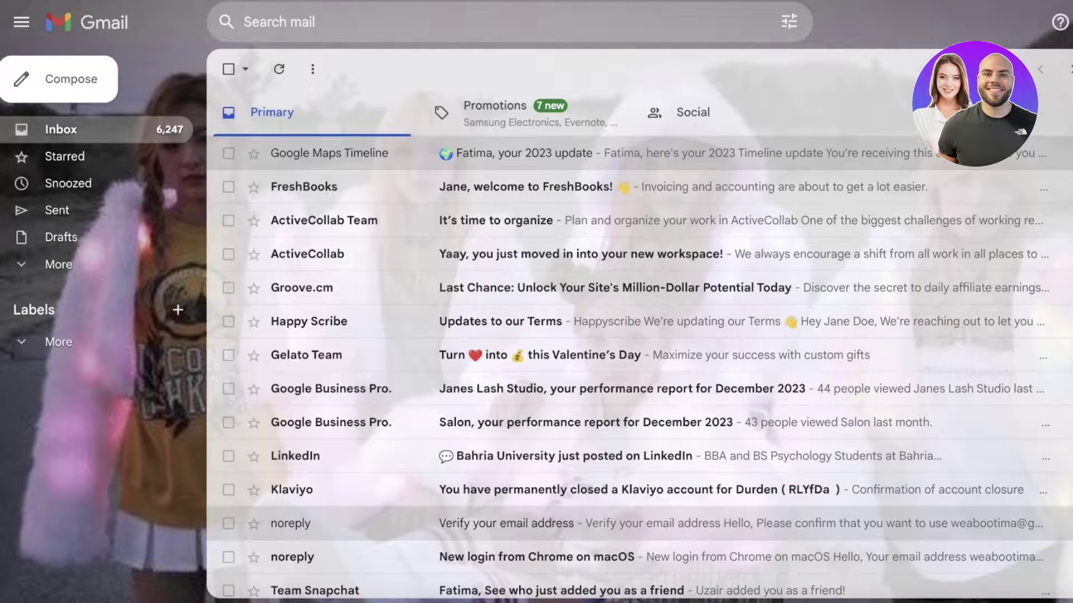
key("super+r")
left_click(652, 213)
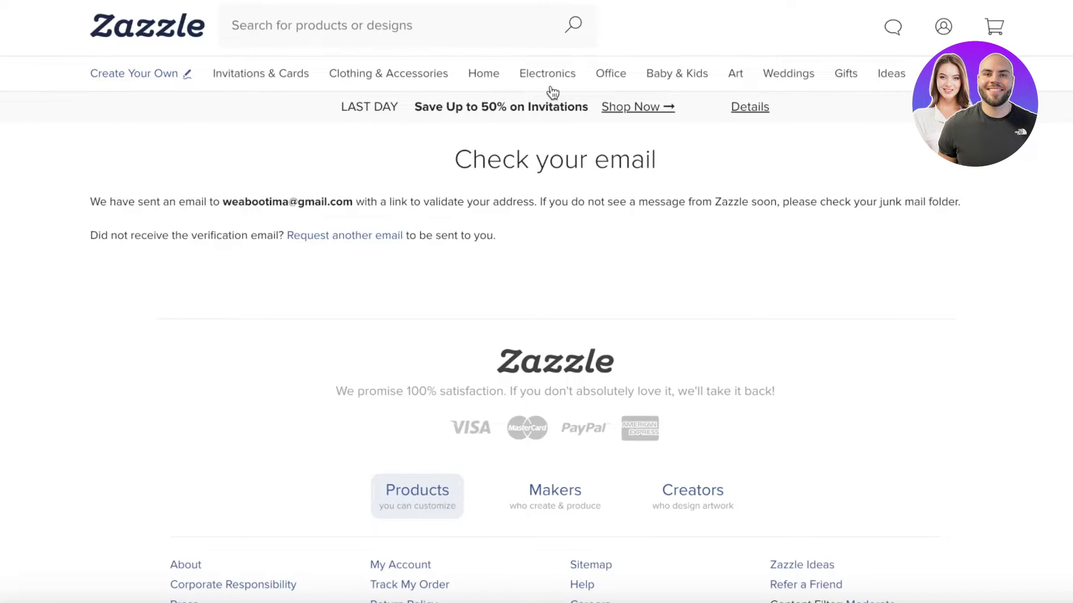
- Look over the Collections and My Products pages of the Zazzle profile
mouse_move(943, 29)
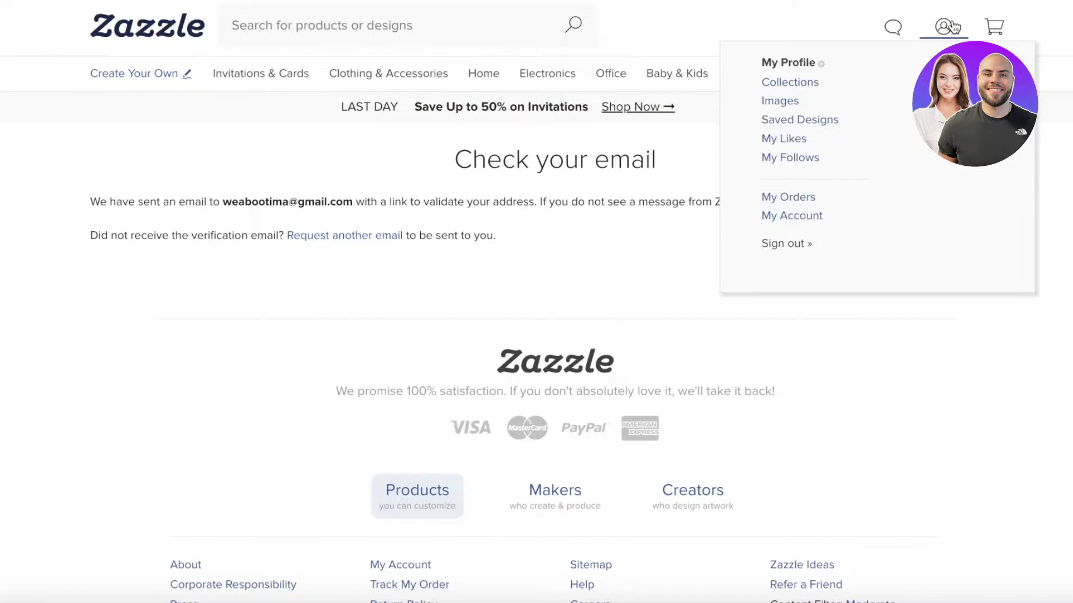
left_click(770, 84)
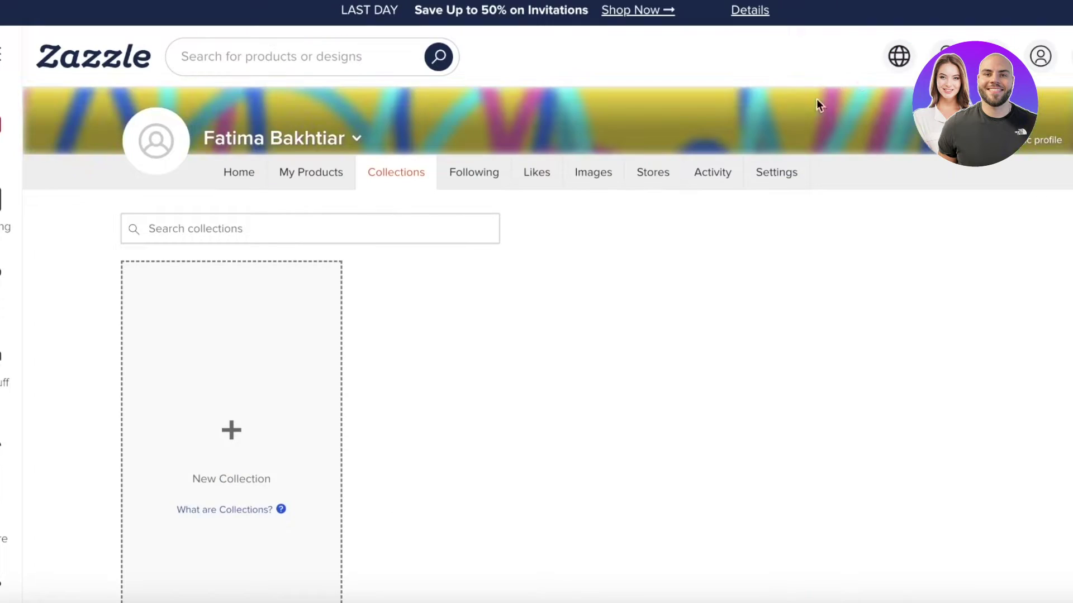
scroll(227, 309, "down", 3)
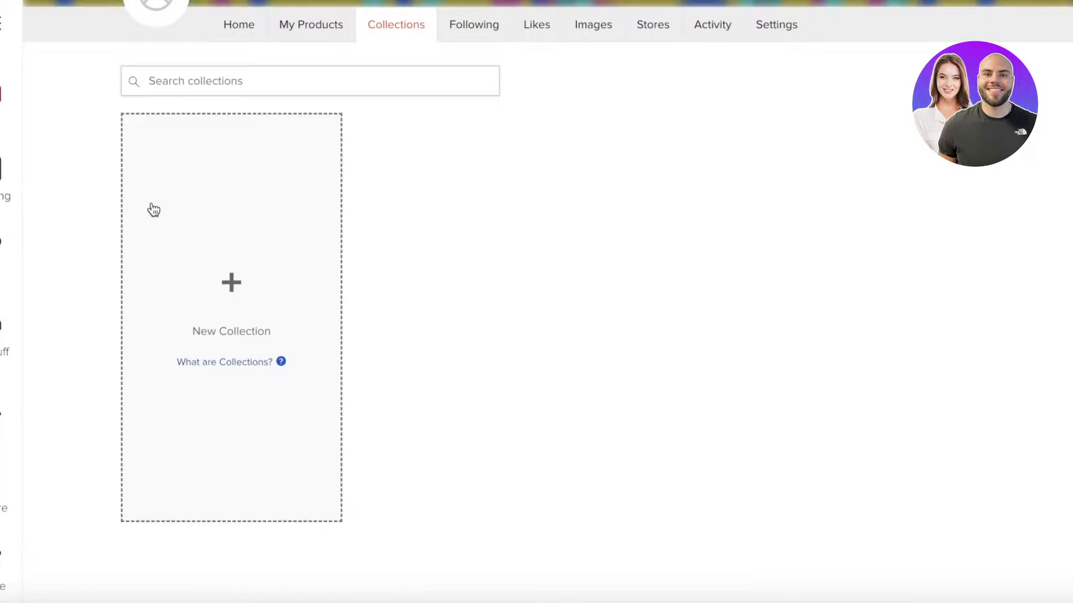
scroll(151, 210, "up", 3)
left_click(301, 173)
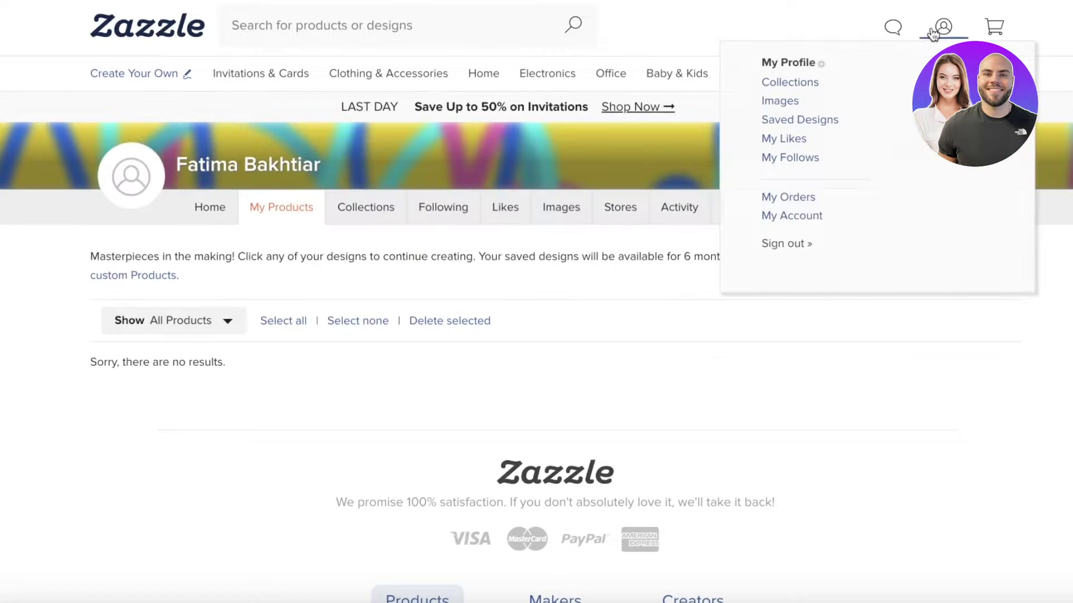
- Look over the profile's home and Settings pages and open its list of stores
mouse_move(943, 31)
left_click(788, 62)
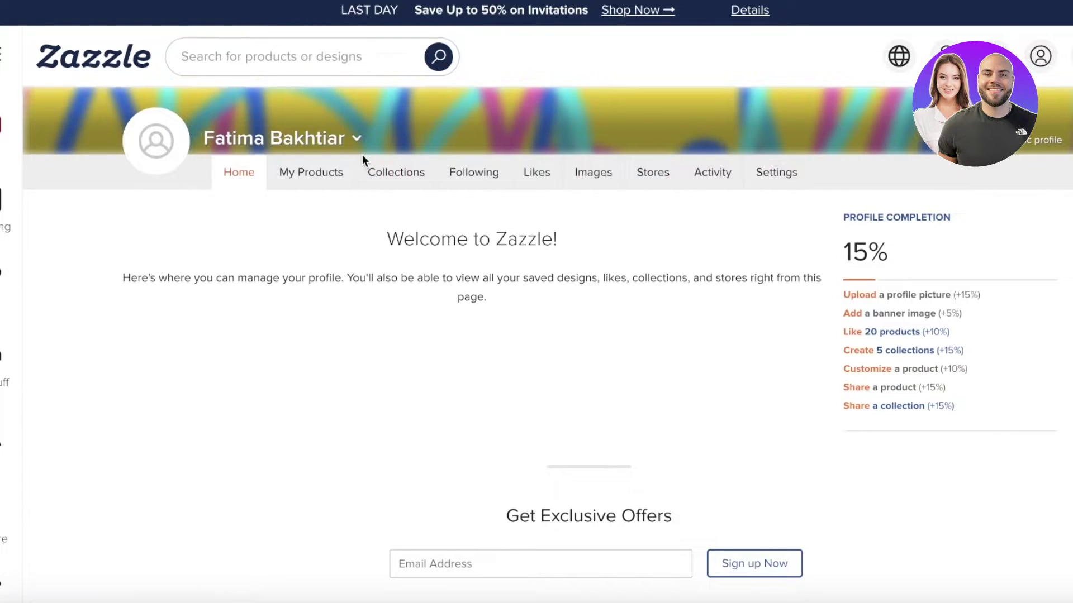
left_click(747, 175)
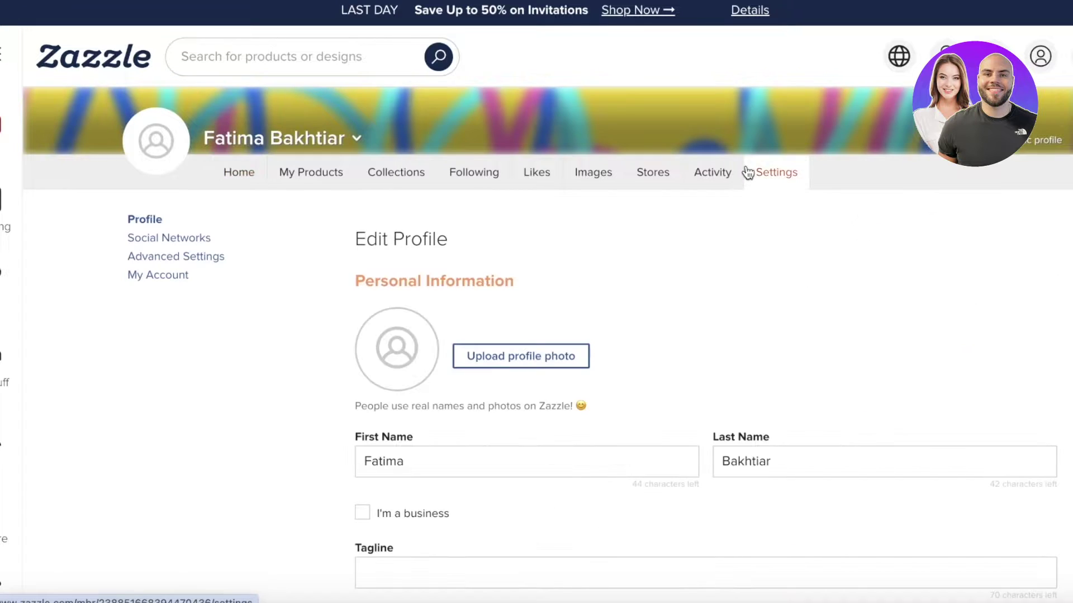
left_click(604, 182)
left_click(635, 175)
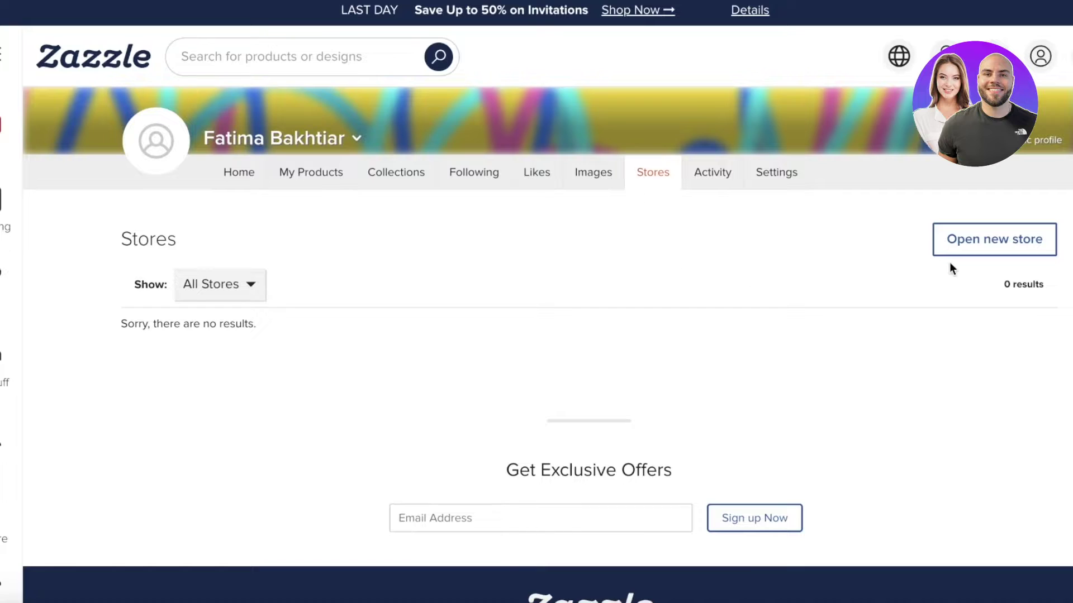
- Request a new store and validate the account's email address through the Zazzle verification message in Gmail
left_click(949, 239)
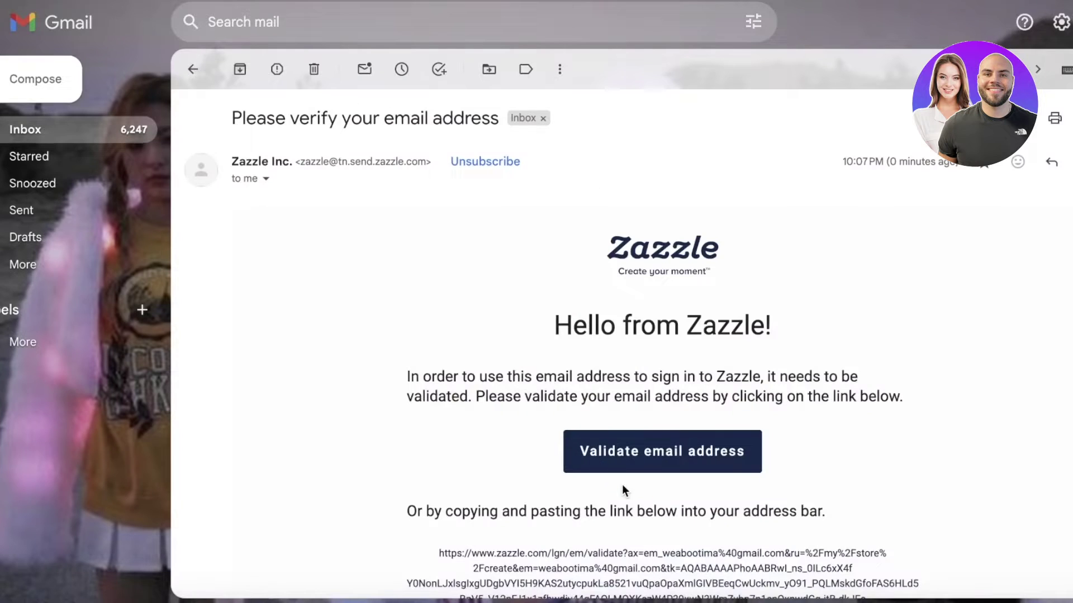
left_click(625, 456)
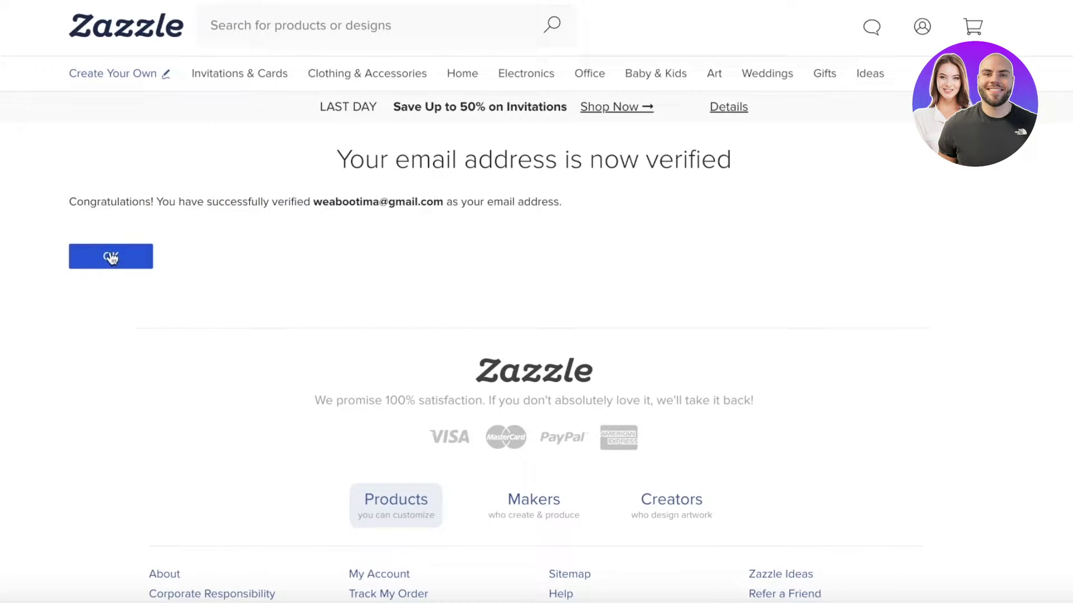
left_click(110, 257)
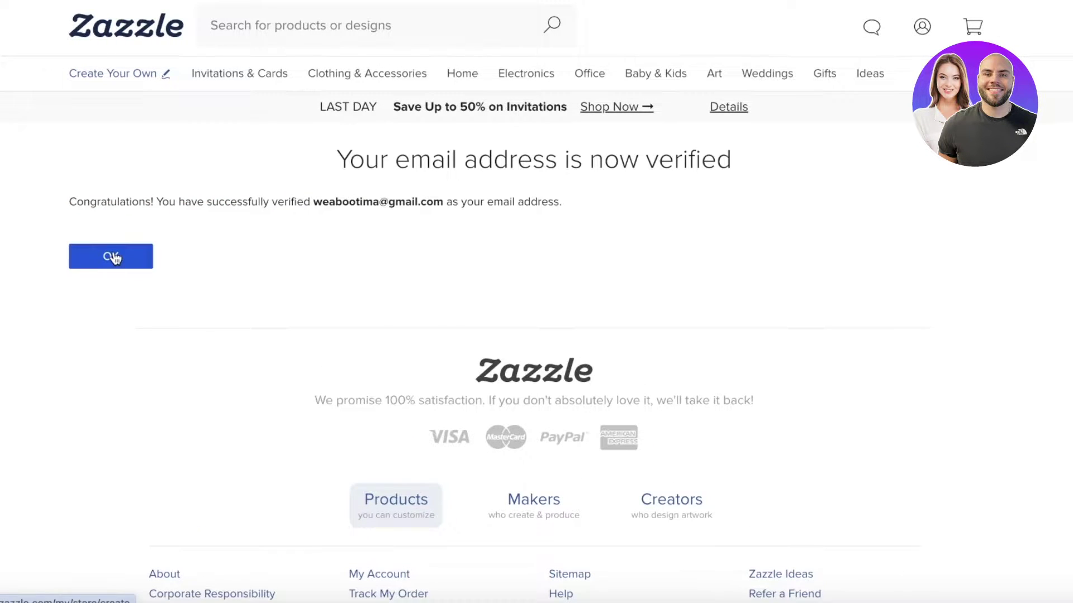
- Enter Durden as the name of the new store and complete the reCAPTCHA check
left_click(438, 470)
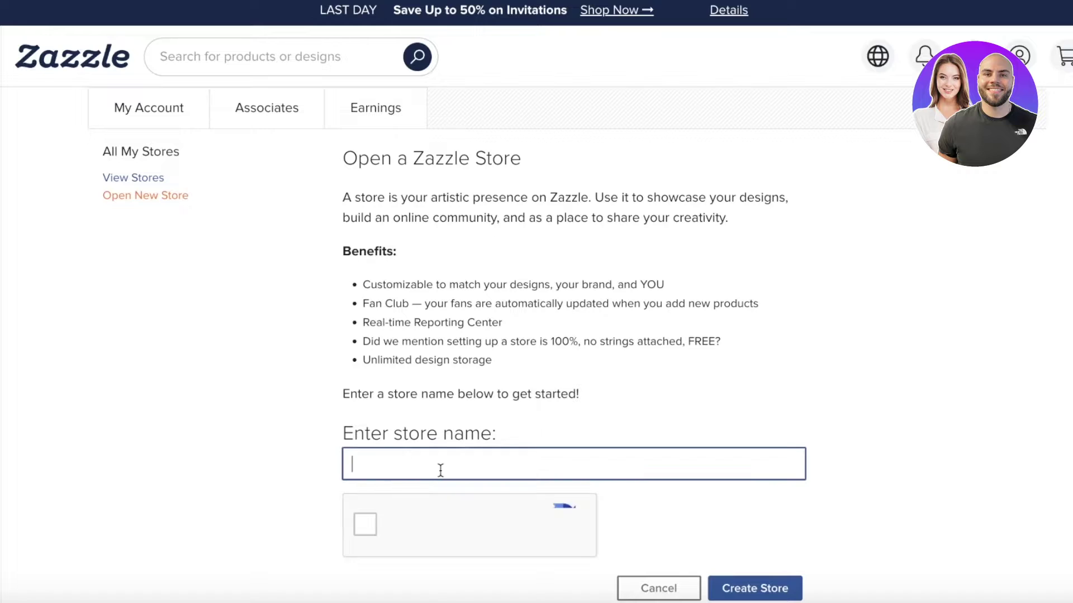
type("Durden")
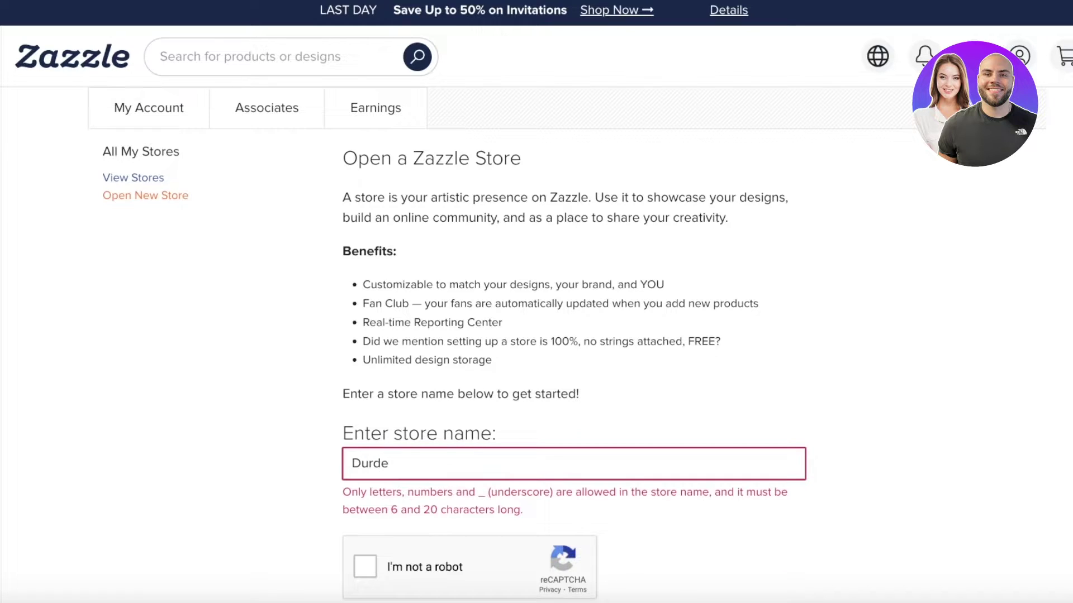
left_click(365, 525)
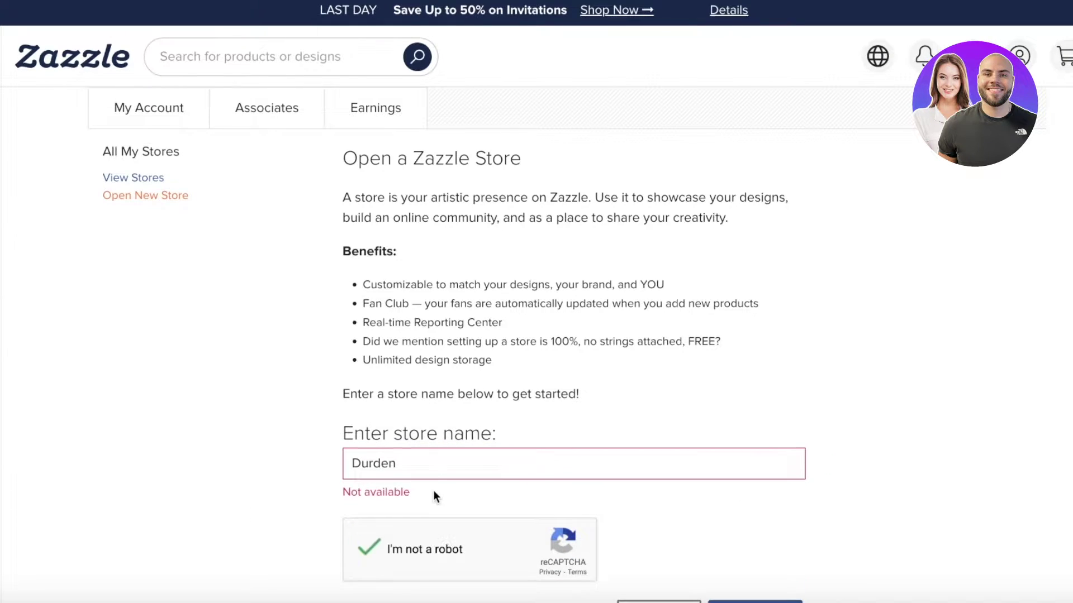
- Change the new store's name to JanesDurden and create the store
scroll(433, 491, "down", 8)
scroll(397, 243, "up", 8)
left_click(352, 464)
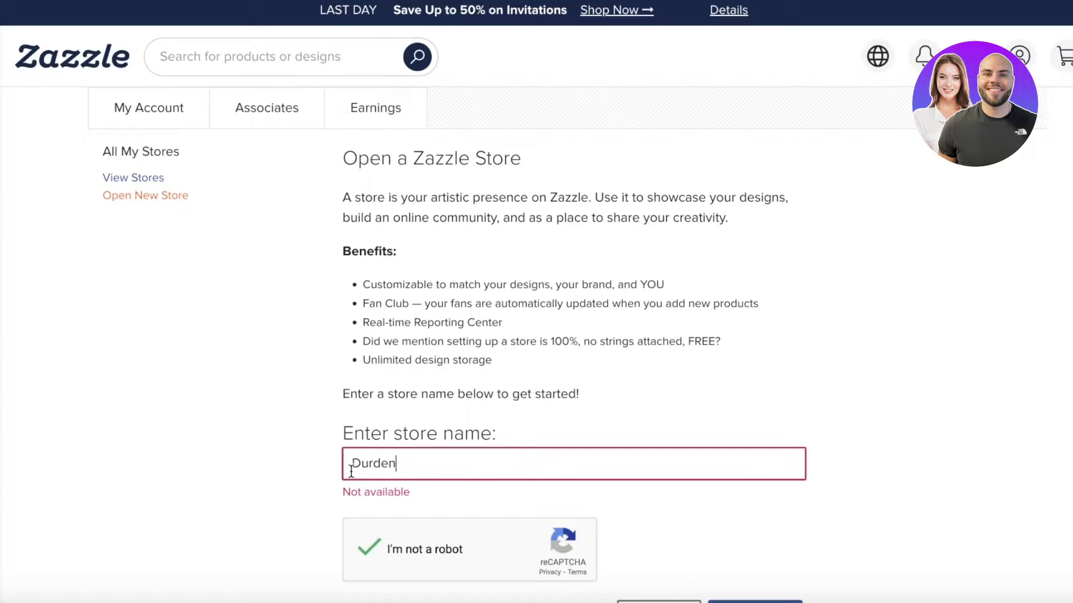
type("Janes")
scroll(483, 385, "down", 3)
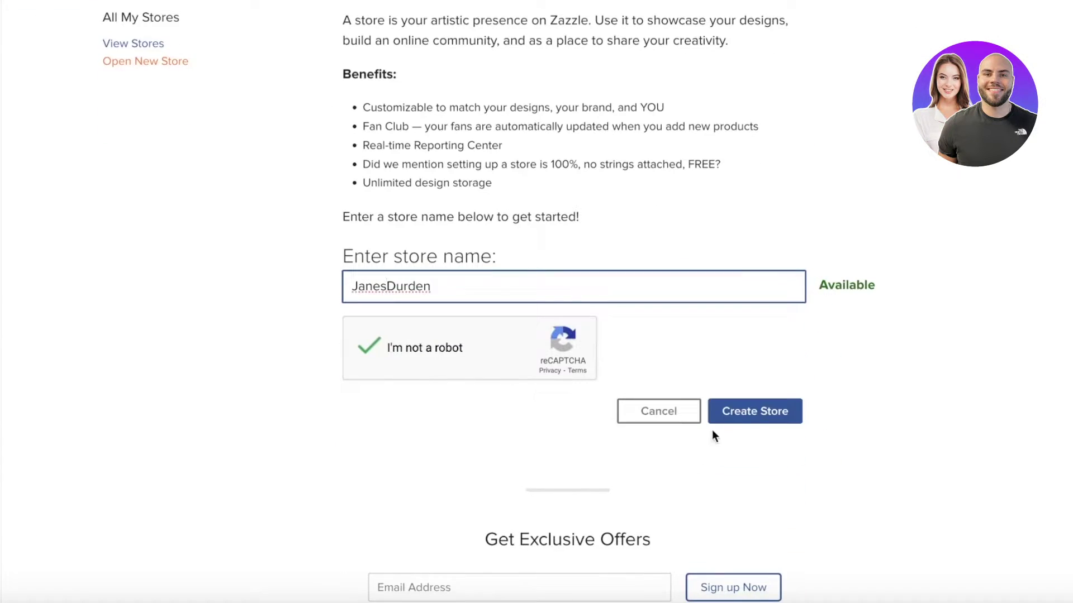
left_click(755, 415)
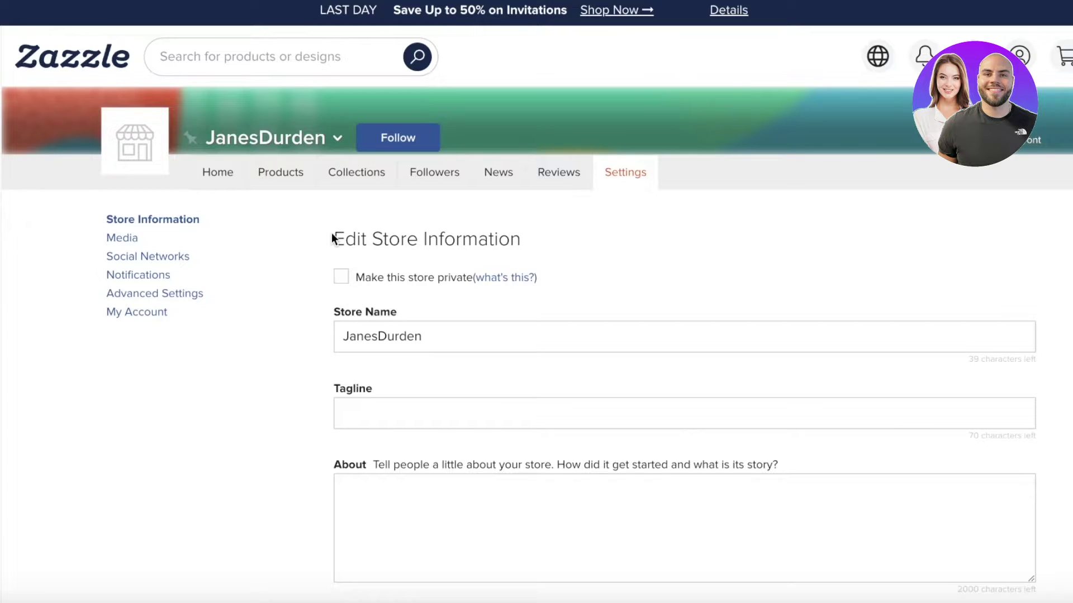
- Enter "Cute and Coquette" as the store's tagline, correcting the spelling of Coquette
scroll(347, 304, "down", 1)
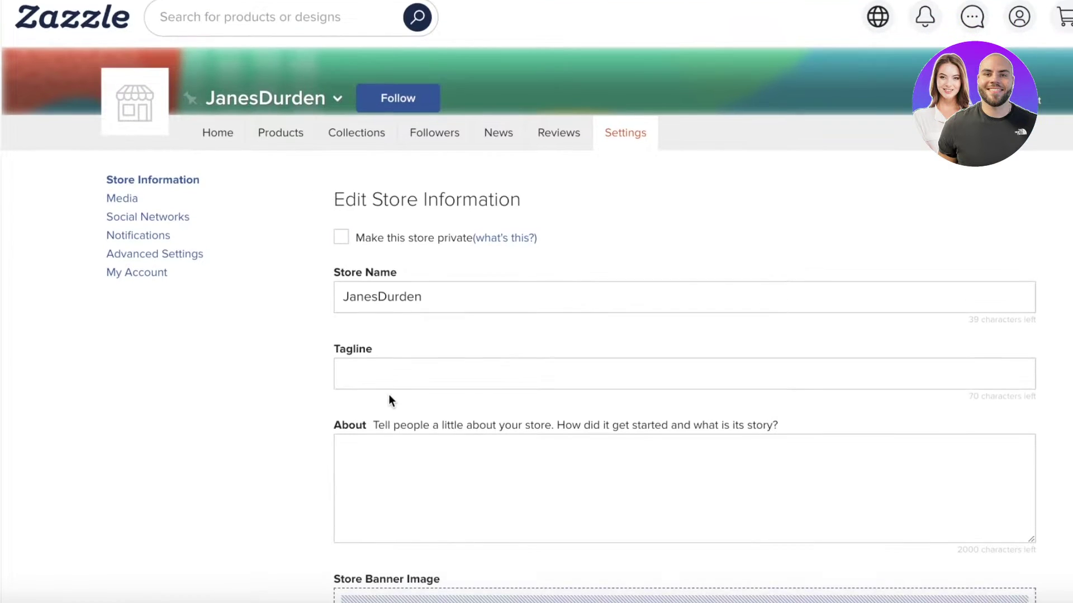
left_click(399, 363)
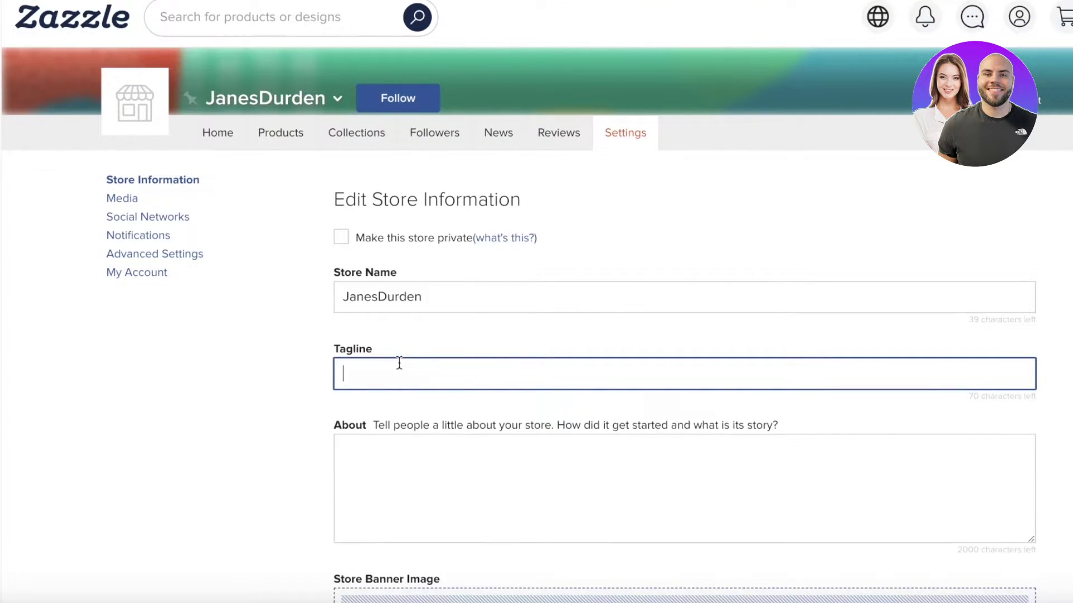
type("Cute and Couquette")
right_click(431, 380)
left_click(506, 246)
- Enter ABC as the store's About text
left_click(393, 467)
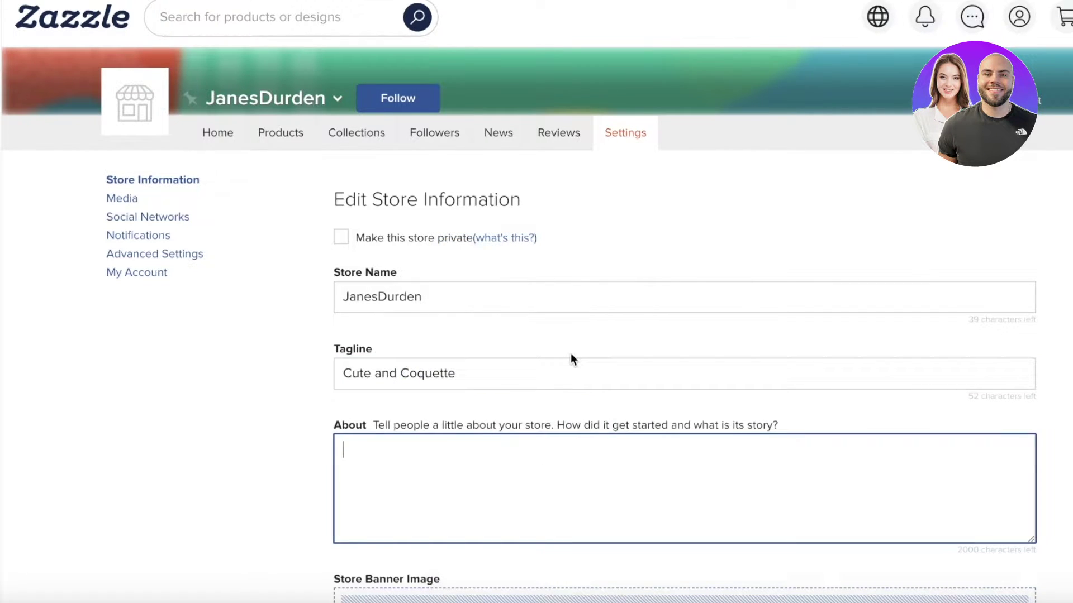
scroll(375, 457, "down", 2)
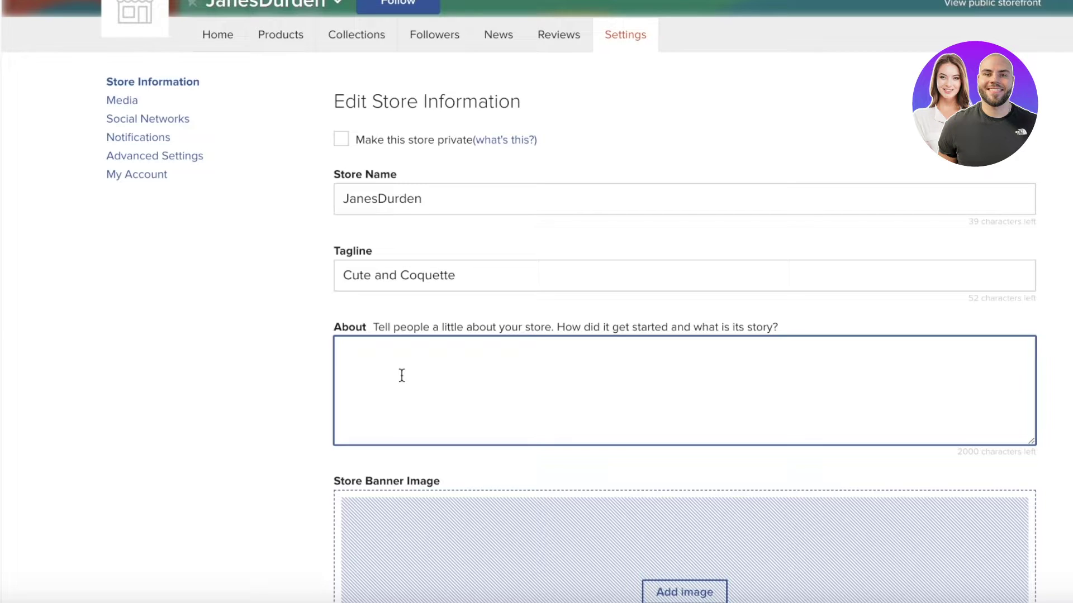
scroll(402, 375, "down", 1)
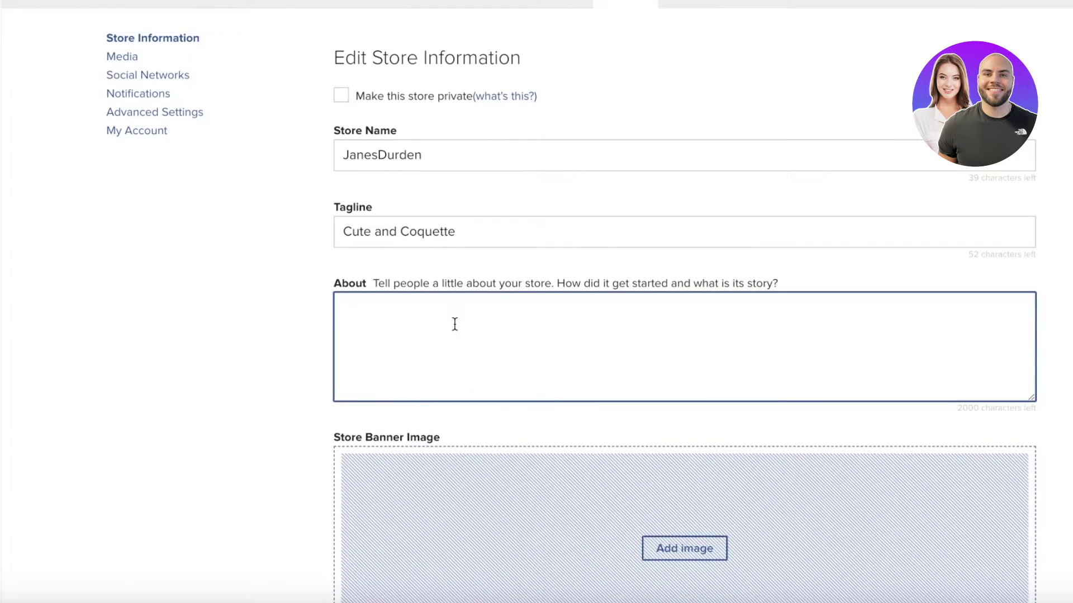
type("ABC")
scroll(441, 391, "down", 3)
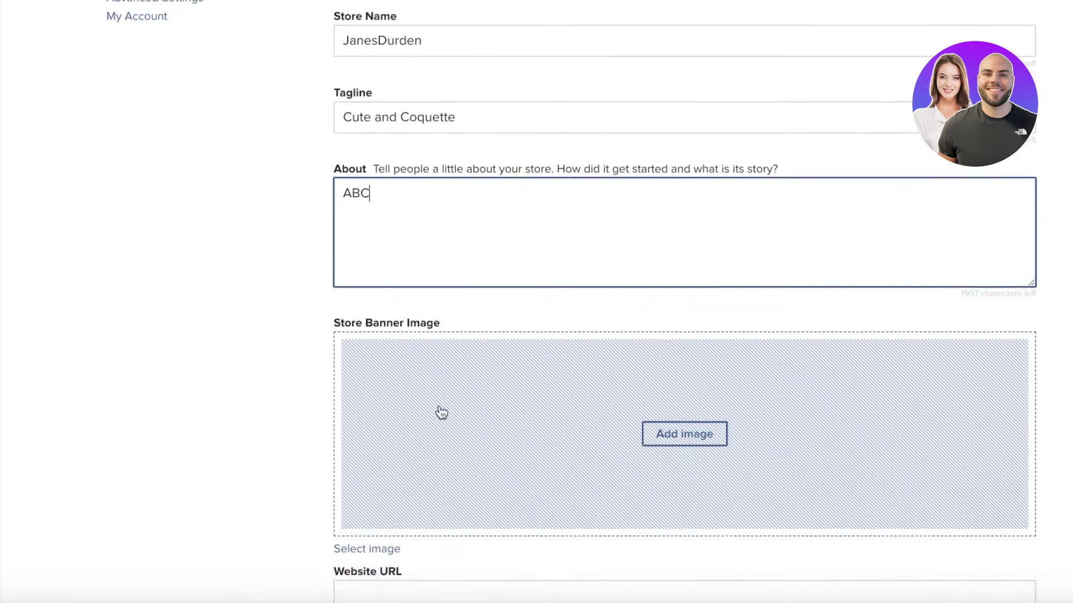
- Start adding a store banner image and upload the Desktop JPG whose name begins with 392887220 to the media library
left_click(454, 402)
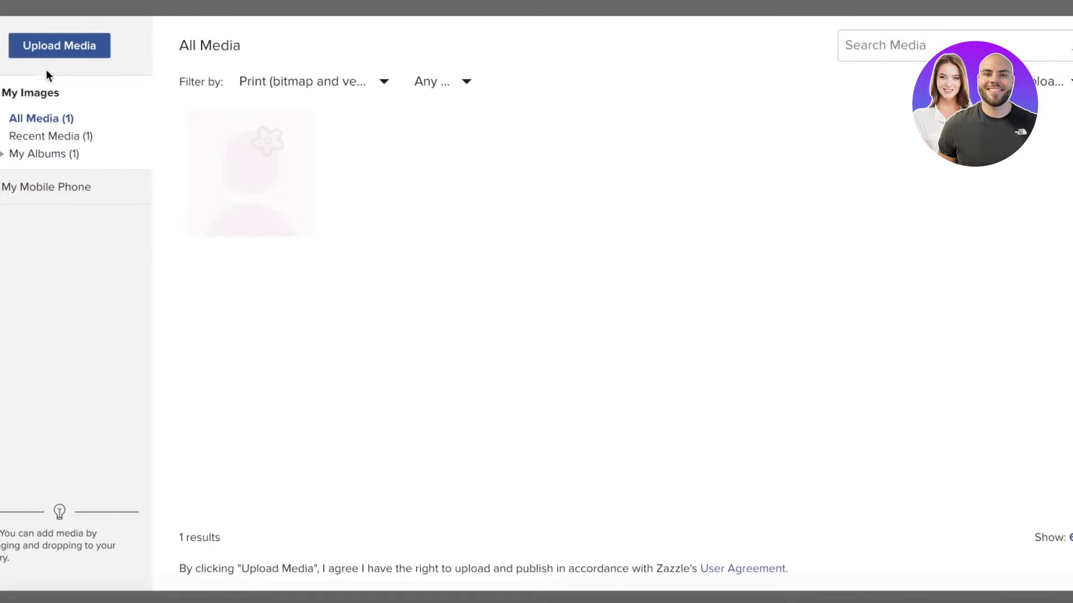
left_click(72, 42)
left_click(260, 184)
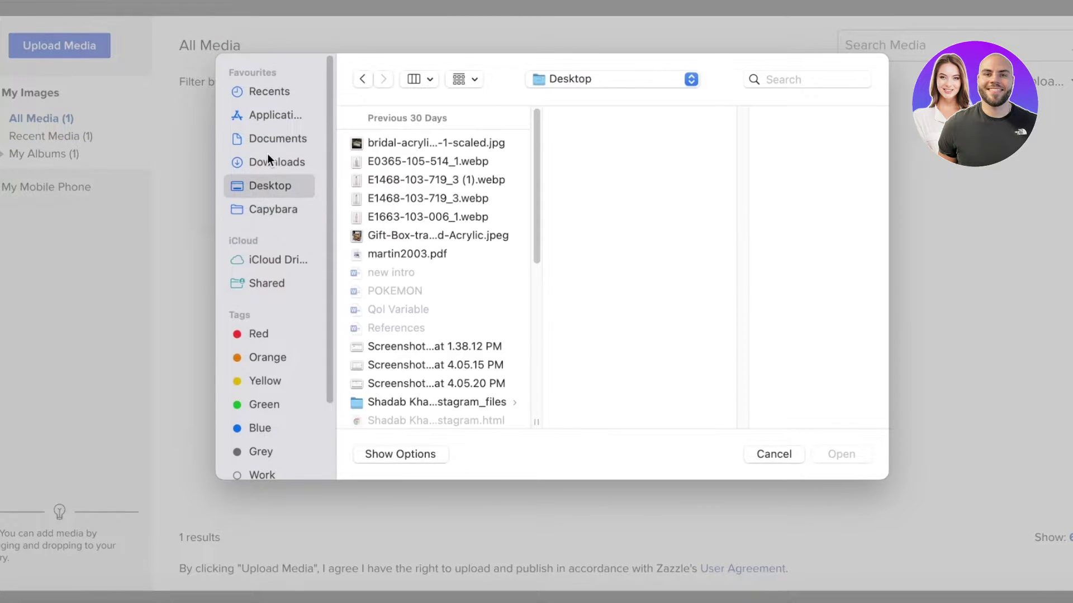
left_click(267, 161)
left_click(269, 186)
scroll(419, 235, "down", 10)
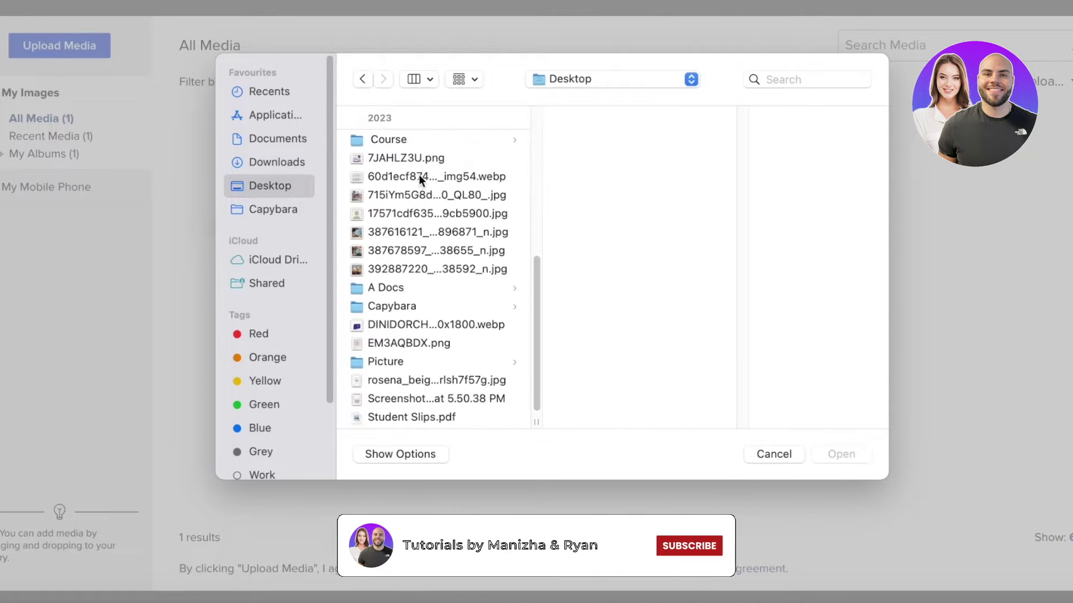
left_click(429, 234)
left_click(434, 248)
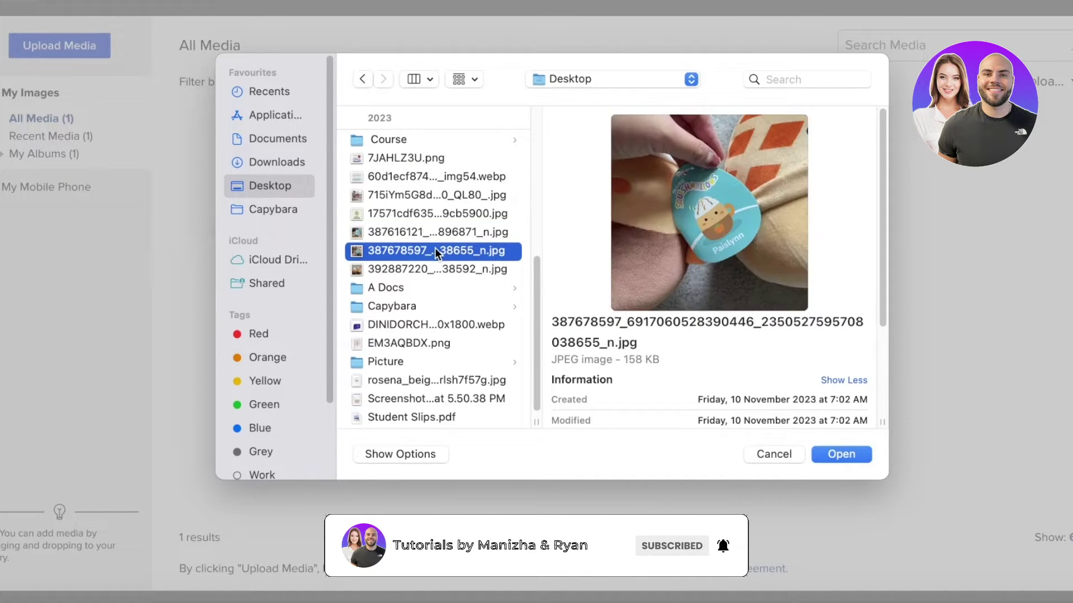
left_click(438, 268)
left_click(864, 450)
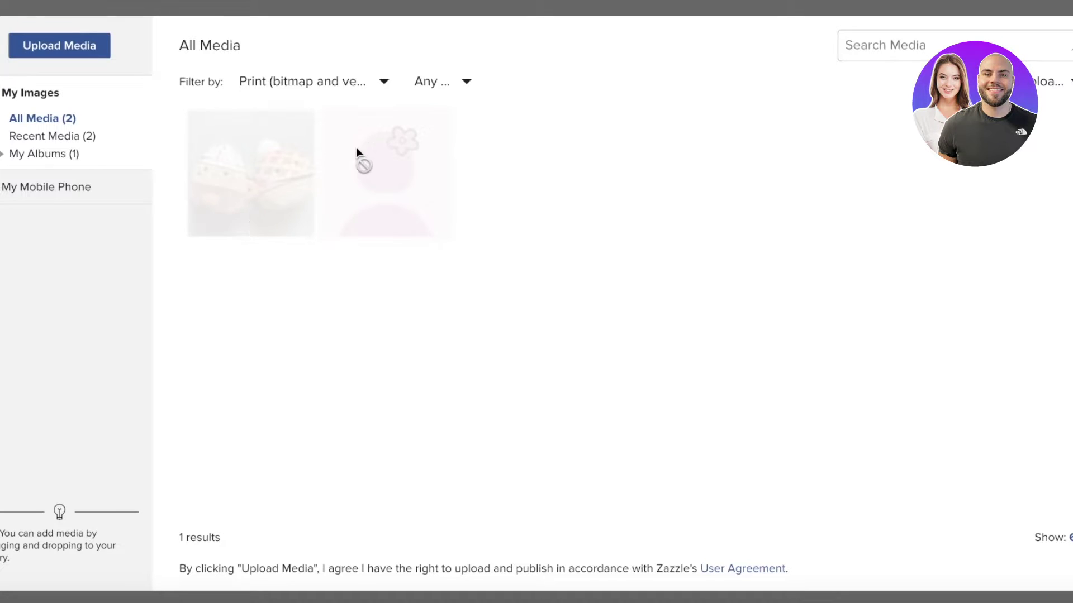
- Upload the DINIDORCHESTER webp handbag image from the Desktop to the media library
left_click(337, 82)
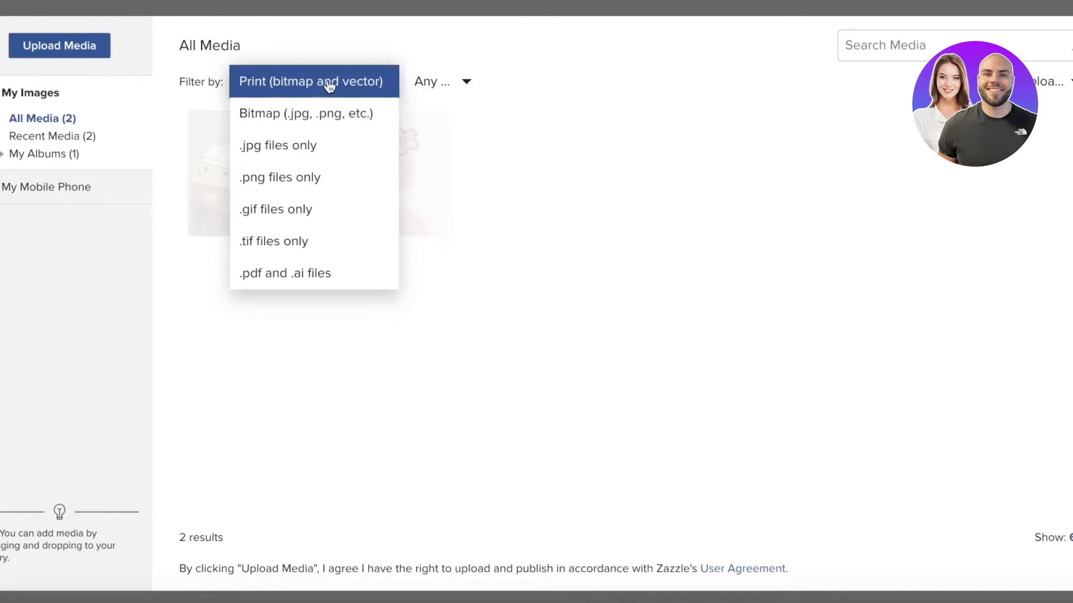
left_click(571, 224)
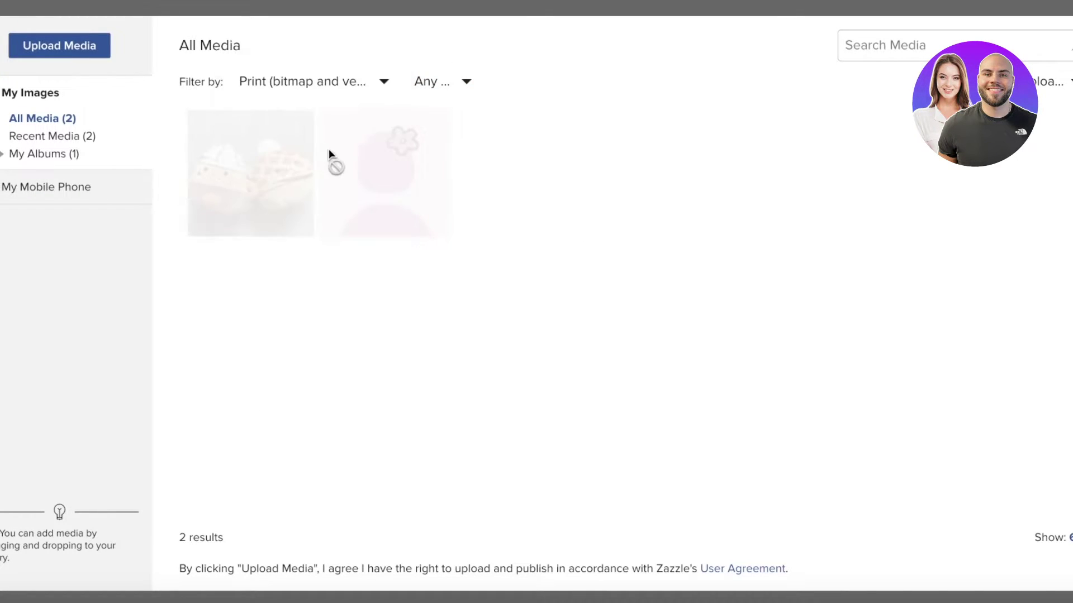
left_click(54, 44)
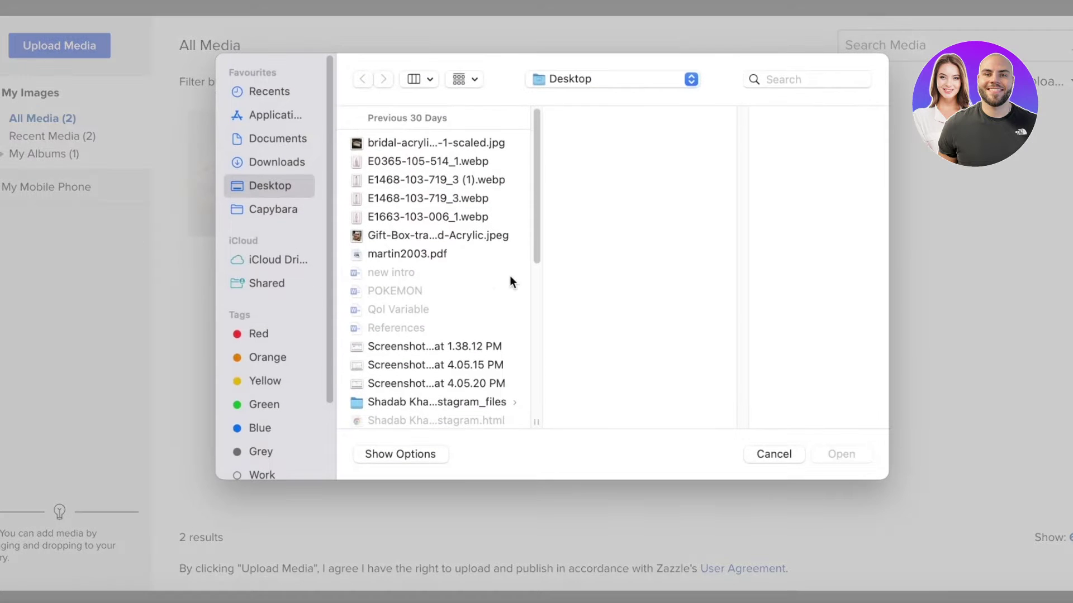
scroll(414, 255, "down", 5)
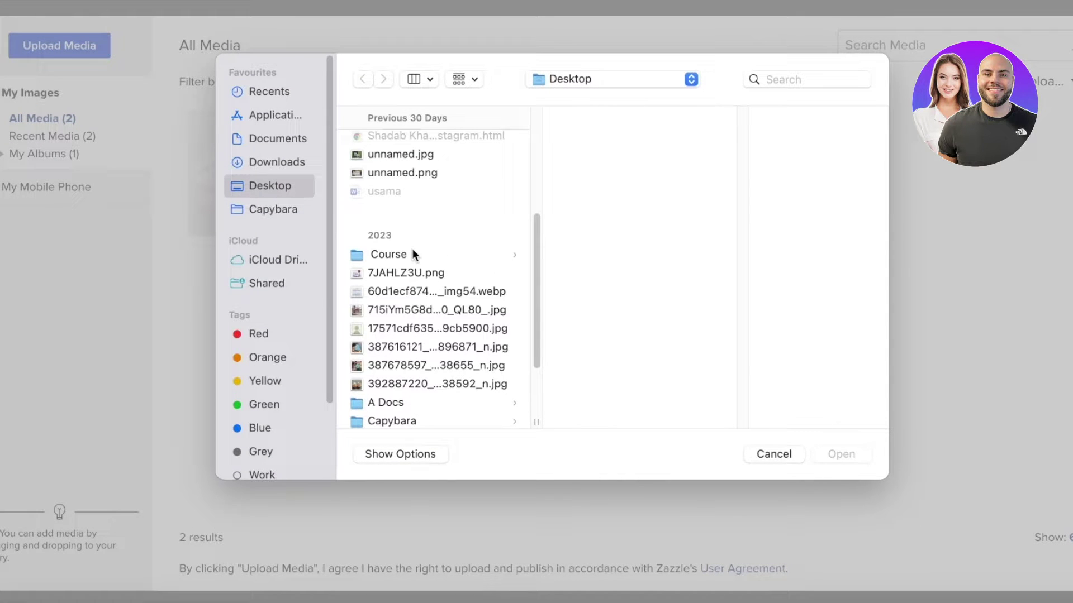
left_click(398, 303)
left_click(402, 295)
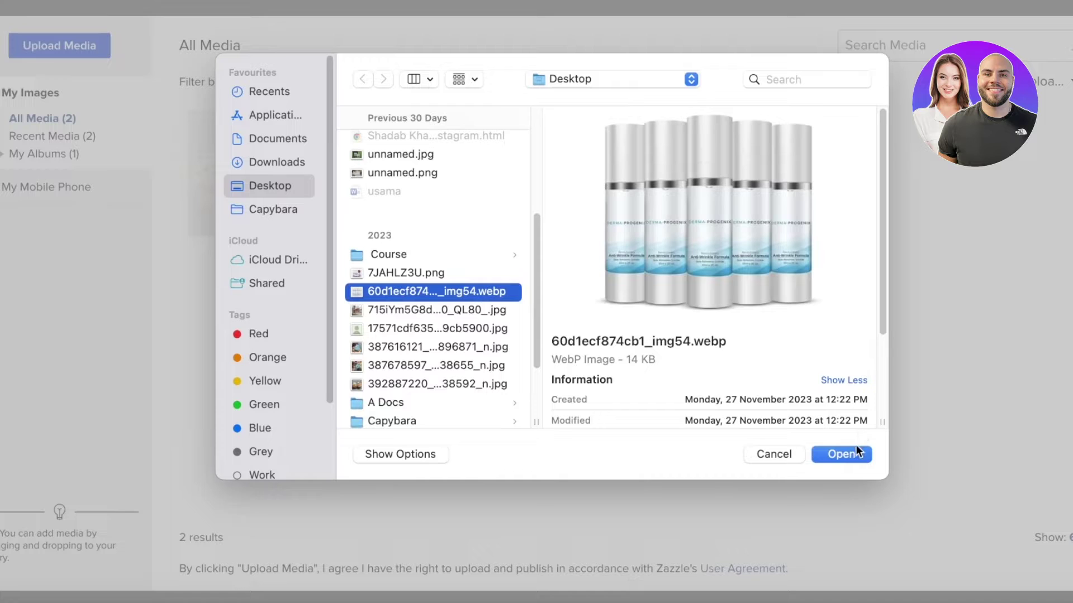
left_click(423, 308)
scroll(424, 313, "down", 4)
left_click(436, 380)
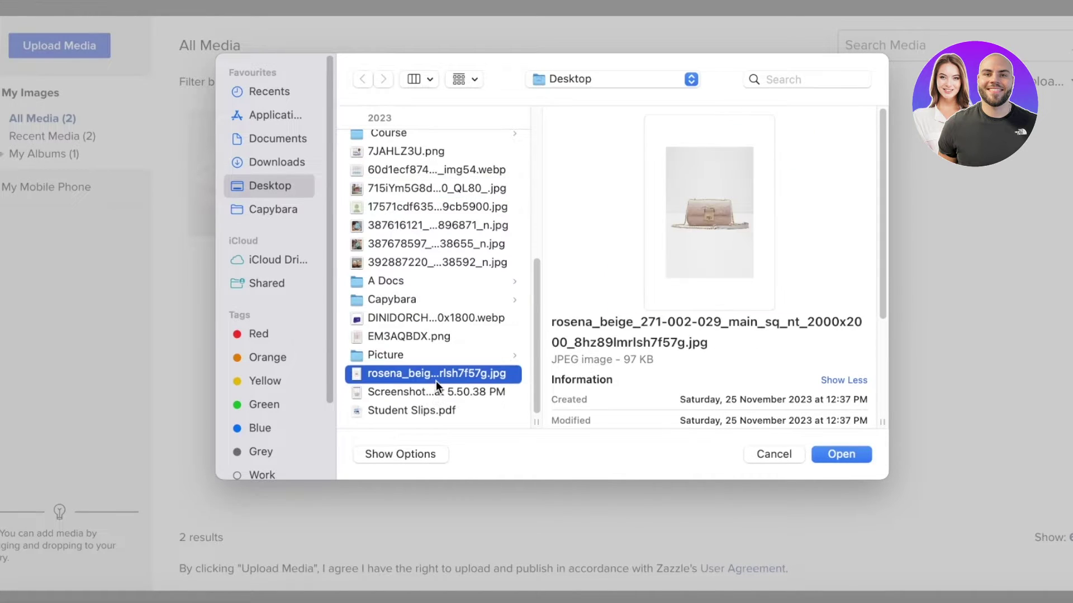
left_click(441, 395)
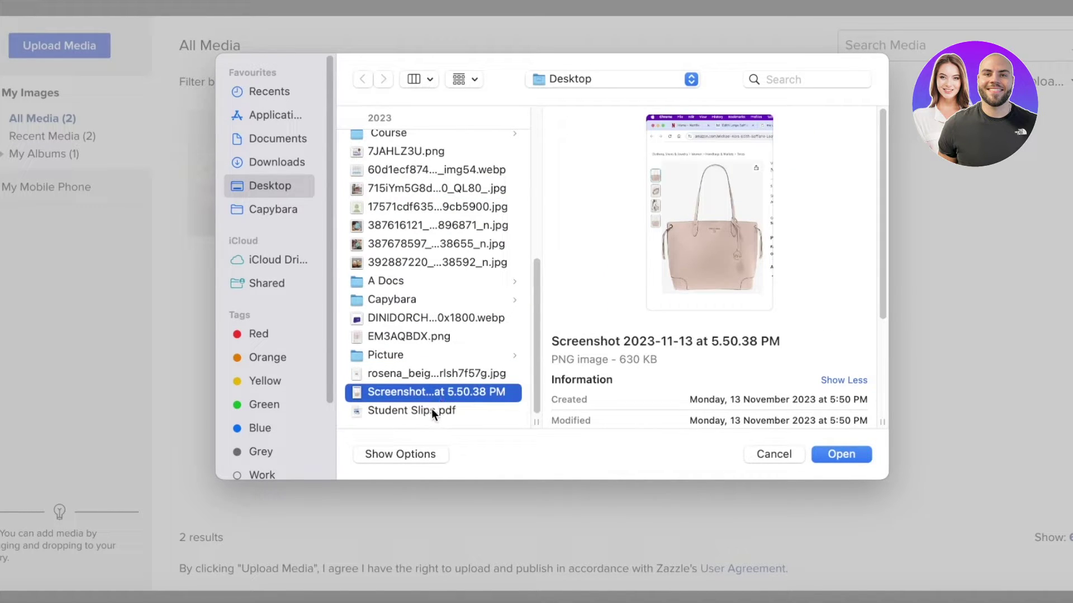
left_click(424, 262)
double_click(425, 318)
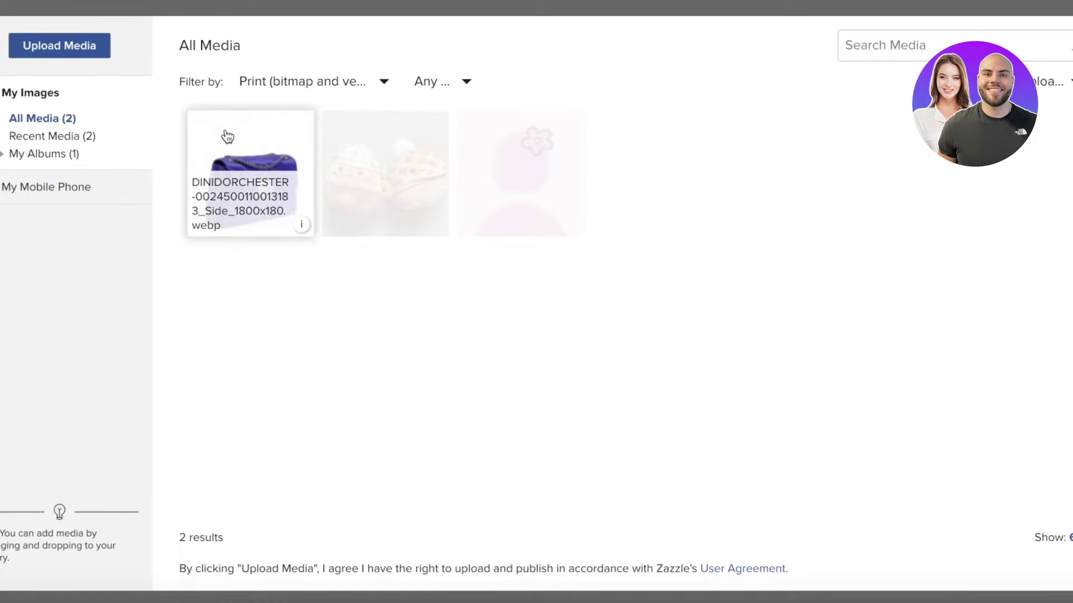
- Use the uploaded handbag image as the store banner, cropped to the area around the bag's clasp
left_click(229, 140)
left_click_drag(611, 192, 593, 377)
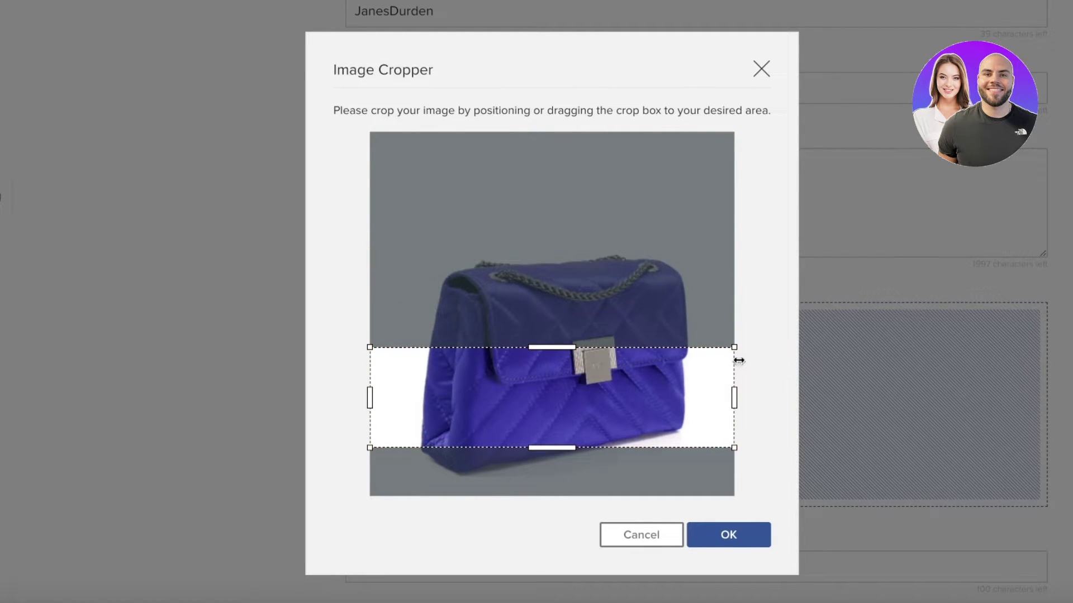
left_click_drag(733, 345, 598, 383)
left_click_drag(472, 408, 543, 359)
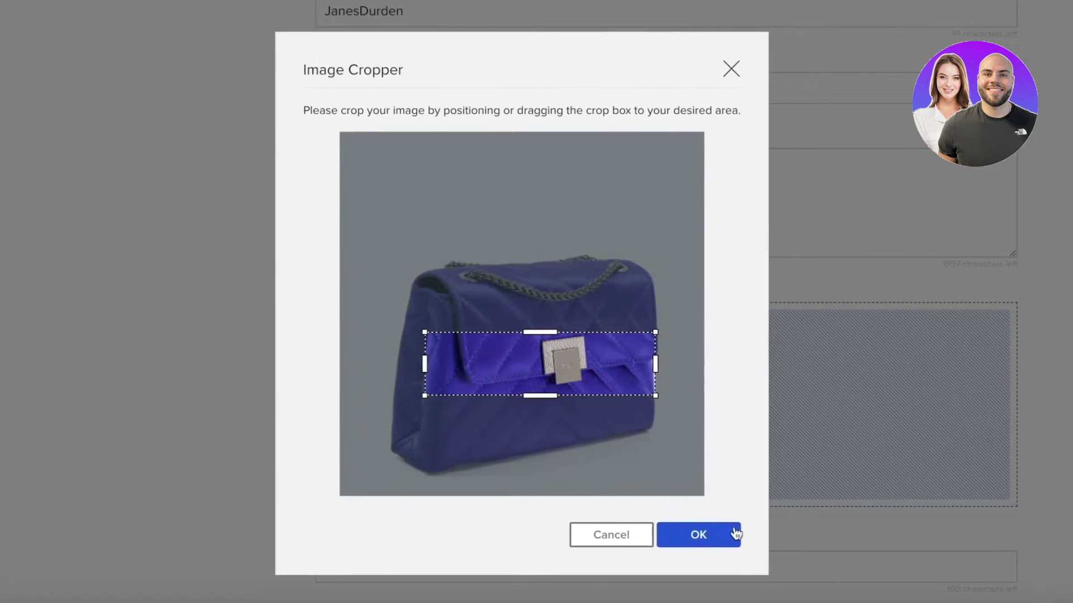
left_click(761, 534)
- Enter JanesDurden as the store's website URL
scroll(587, 374, "up", 3)
scroll(517, 275, "down", 15)
scroll(510, 277, "up", 8)
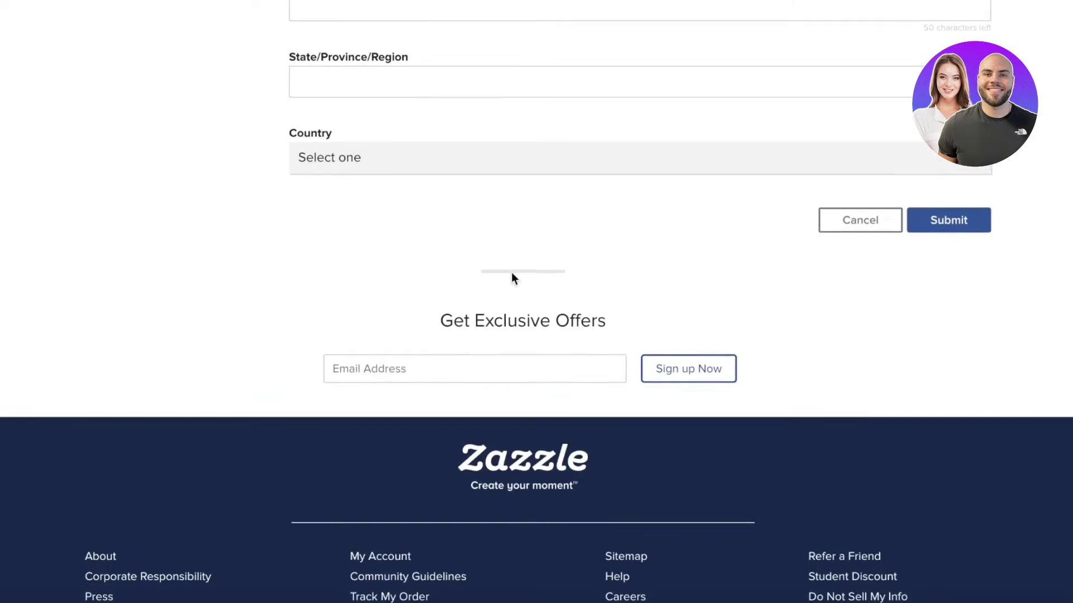
scroll(495, 190, "up", 1)
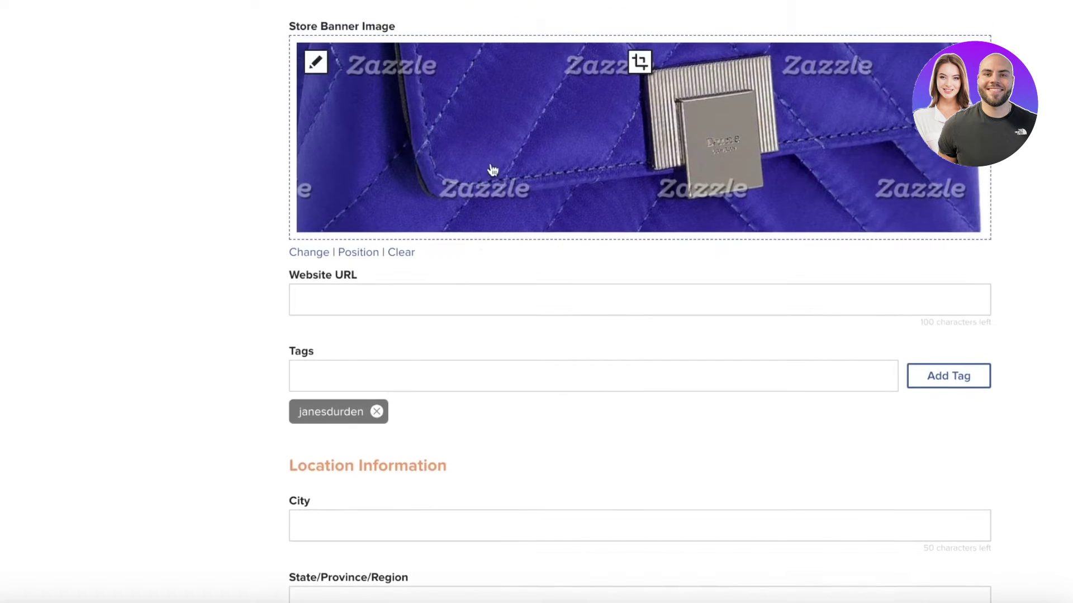
left_click(350, 290)
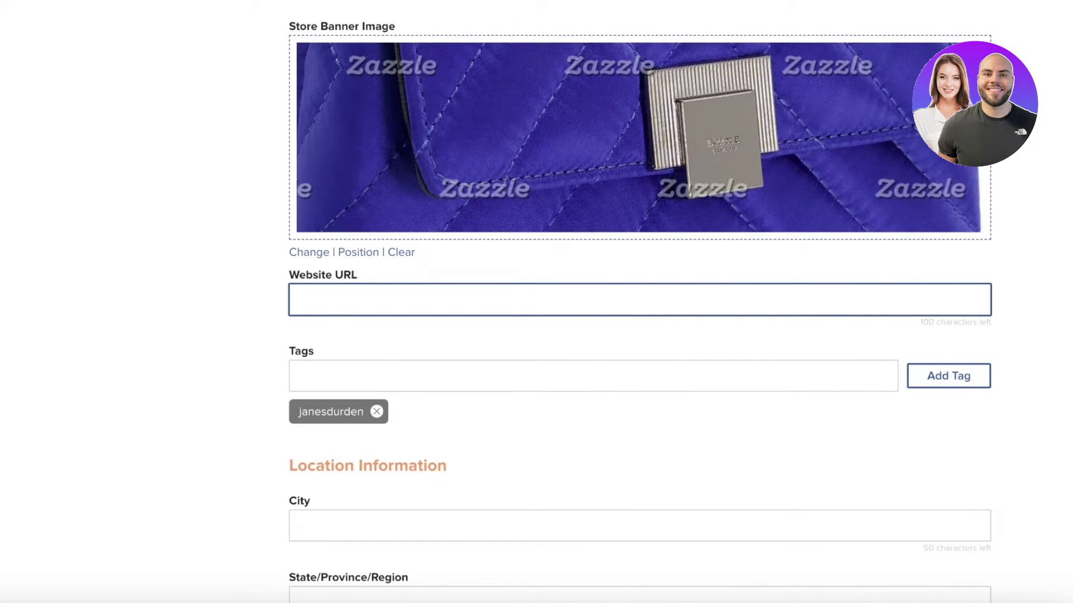
type("Durd")
key("BackSpace")
key("BackSpace")
key("BackSpace")
key("BackSpace")
type("JanesDurden")
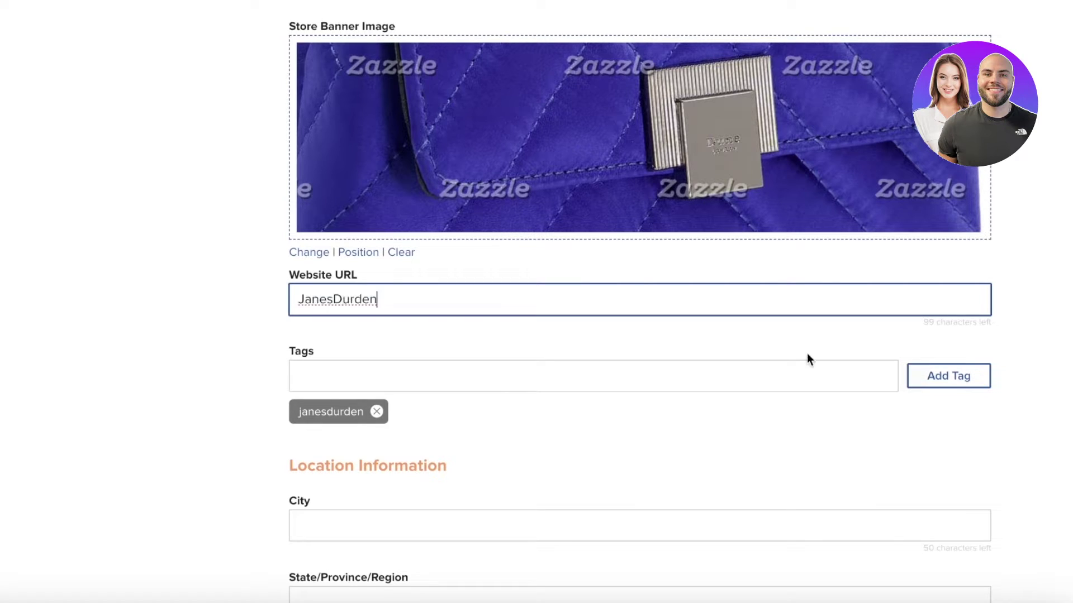
- Add the tags kawaii, cute and couqette to the store
left_click(790, 371)
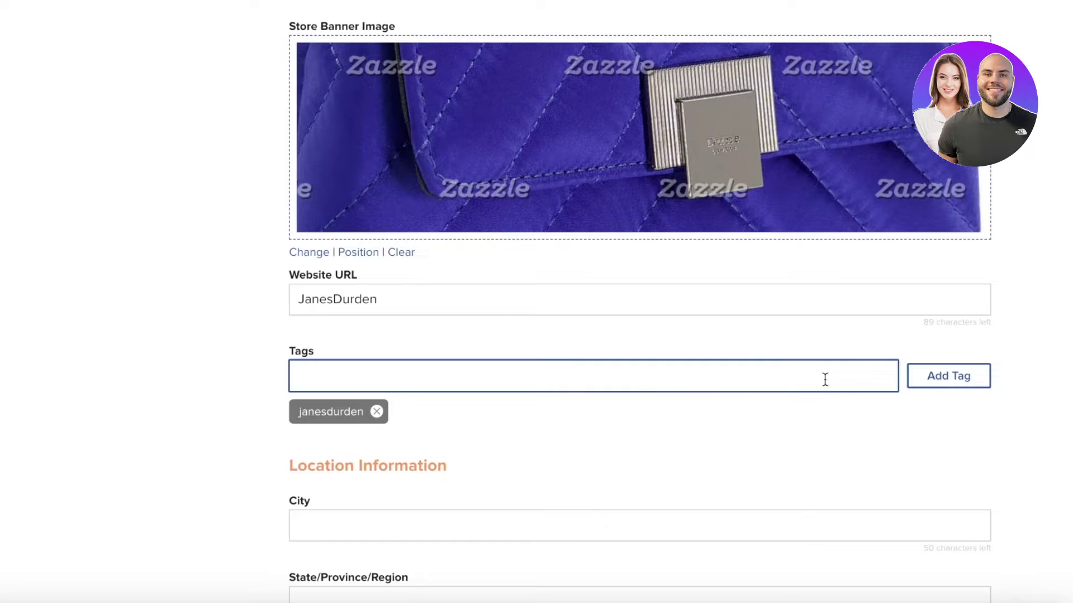
type("kawaii")
key("Return")
type("cute")
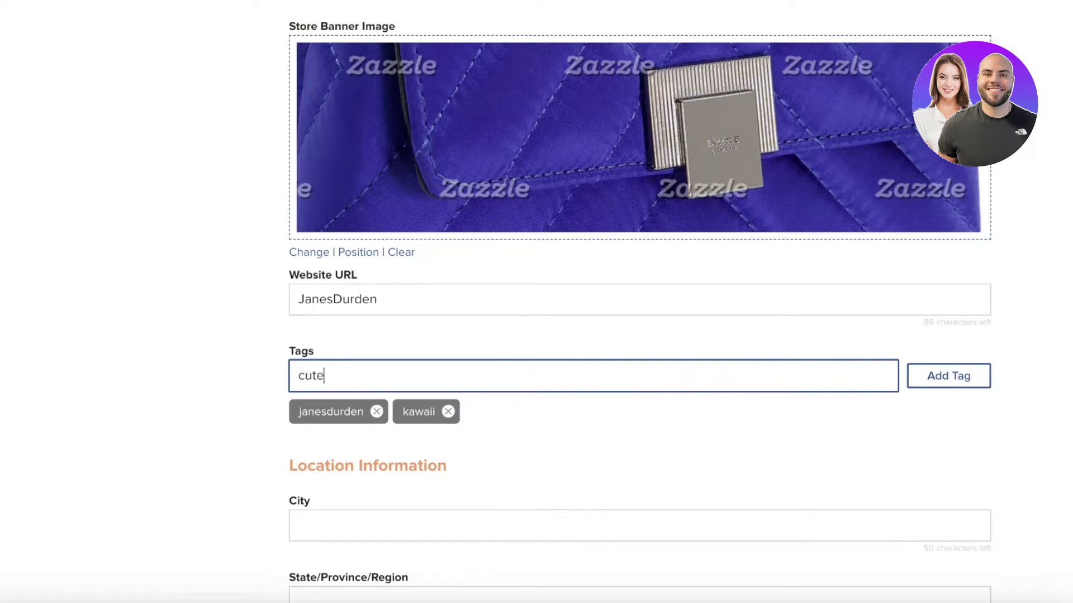
key("Return")
type("couqu")
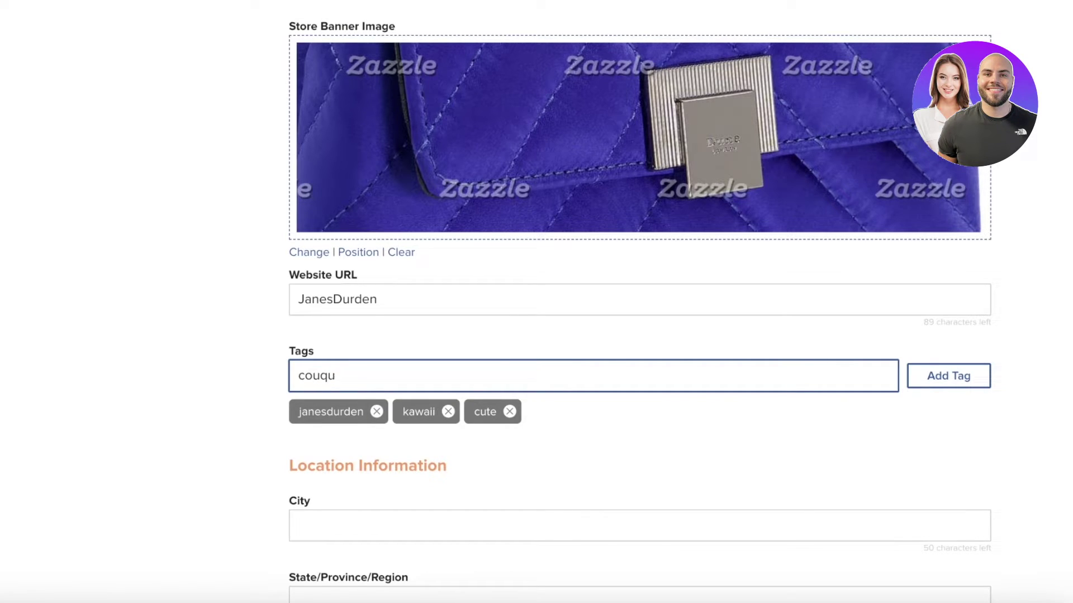
key("BackSpace")
key("BackSpace")
type("qette")
key("Return")
- Set the store's location to the country United States and the state Ohio
scroll(527, 223, "down", 8)
scroll(412, 184, "up", 8)
scroll(568, 409, "down", 3)
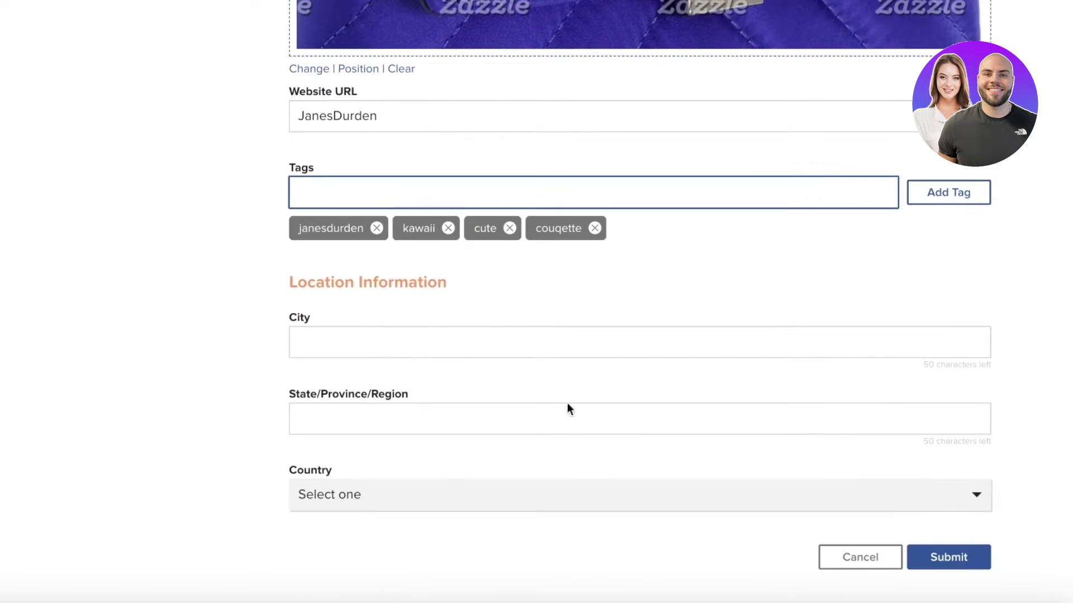
left_click(634, 474)
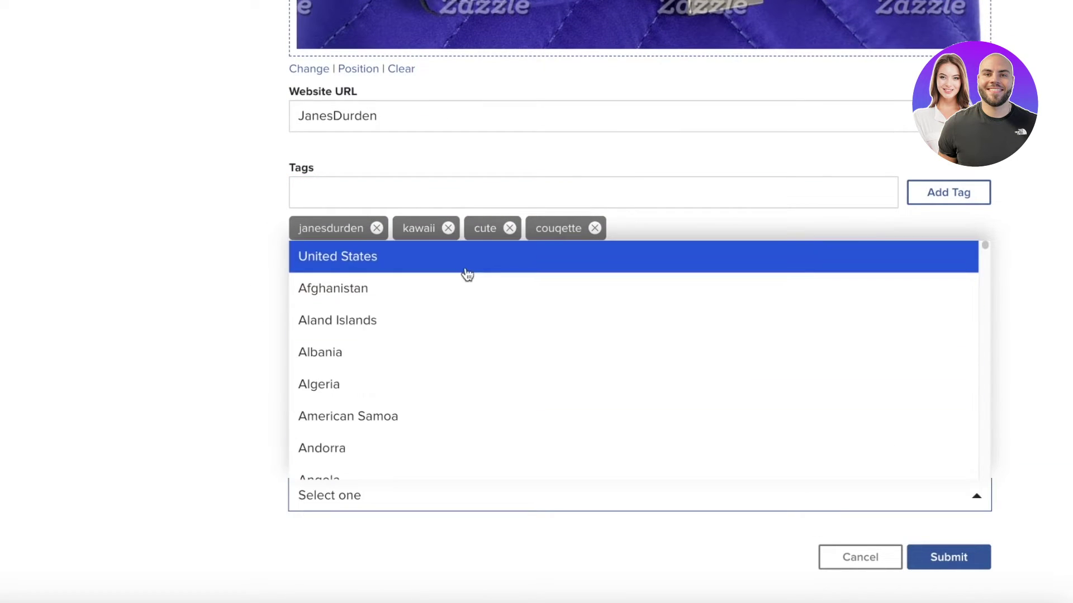
left_click(467, 257)
left_click(438, 418)
type("s")
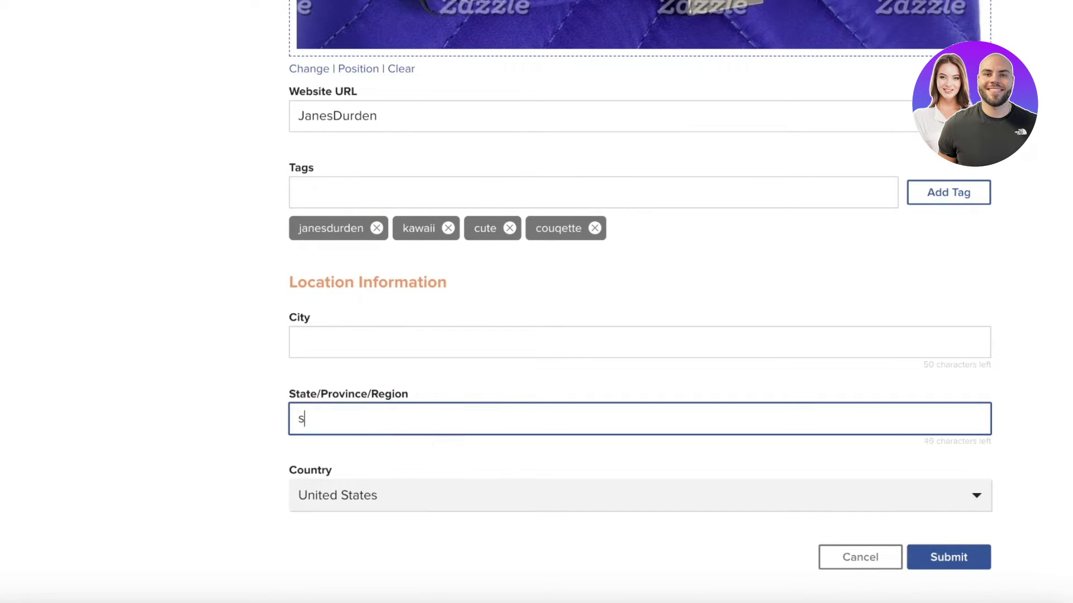
key("BackSpace")
type("Ohio")
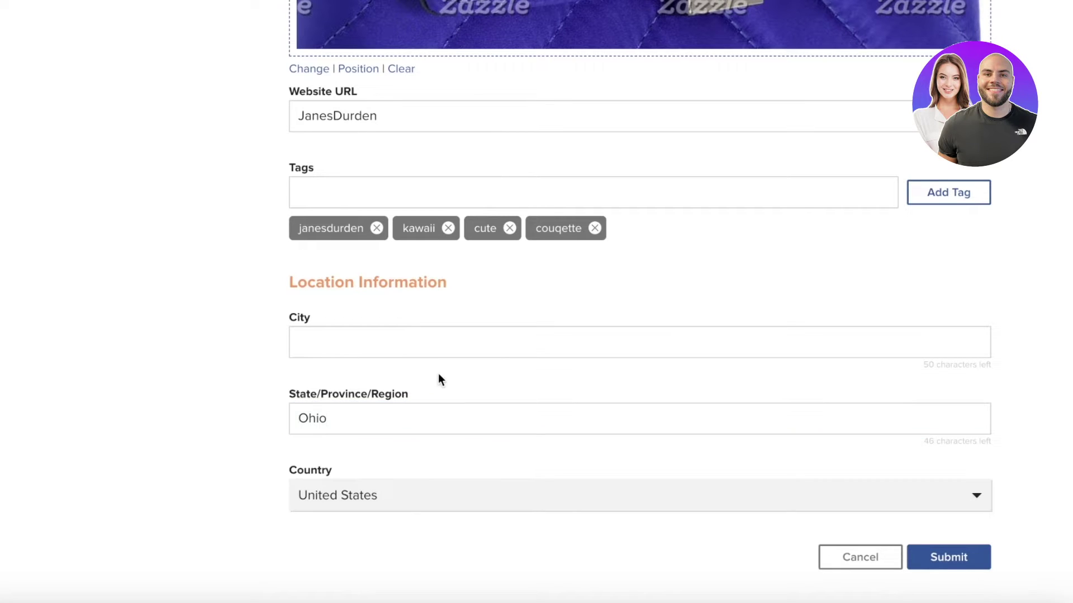
- Enter Ohio as the store's city and submit the store information
left_click(450, 349)
type("Ohio")
key("Return")
- Try to replace the store's website URL with durden.store and resubmit the store information
type(".co")
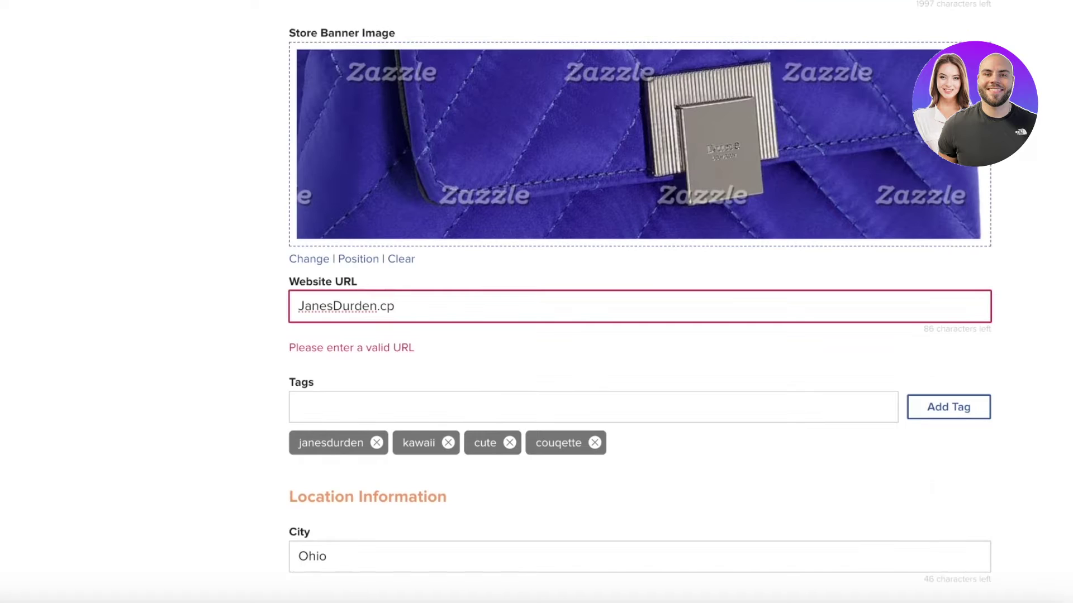
key("BackSpace")
key("BackSpace")
key("BackSpace")
key("BackSpace")
key("BackSpace")
key("BackSpace")
key("BackSpace")
key("BackSpace")
key("BackSpace")
key("BackSpace")
key("BackSpace")
key("BackSpace")
key("BackSpace")
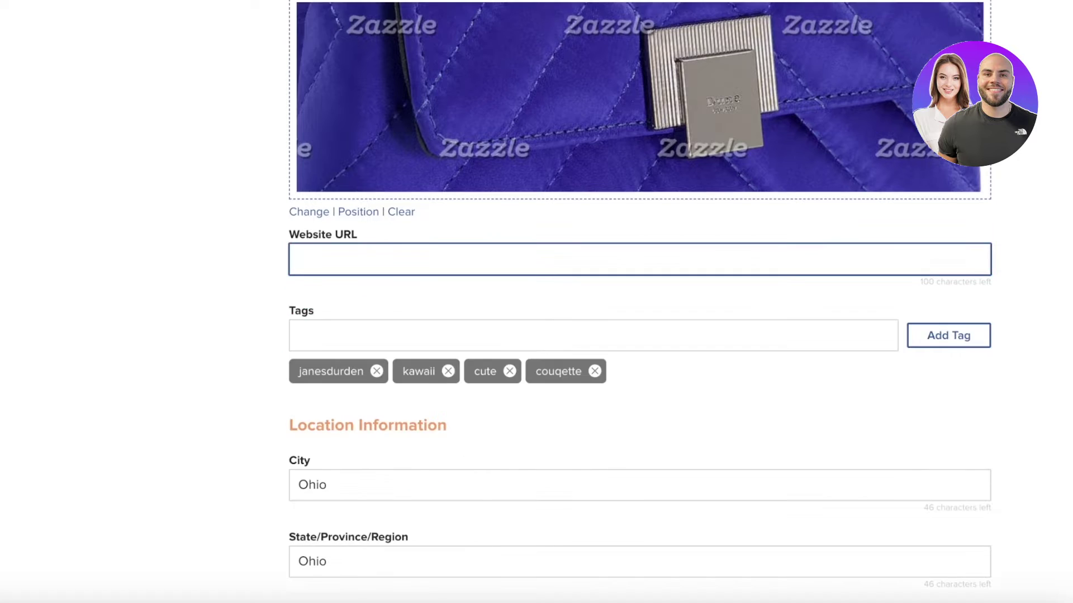
type("durden.store")
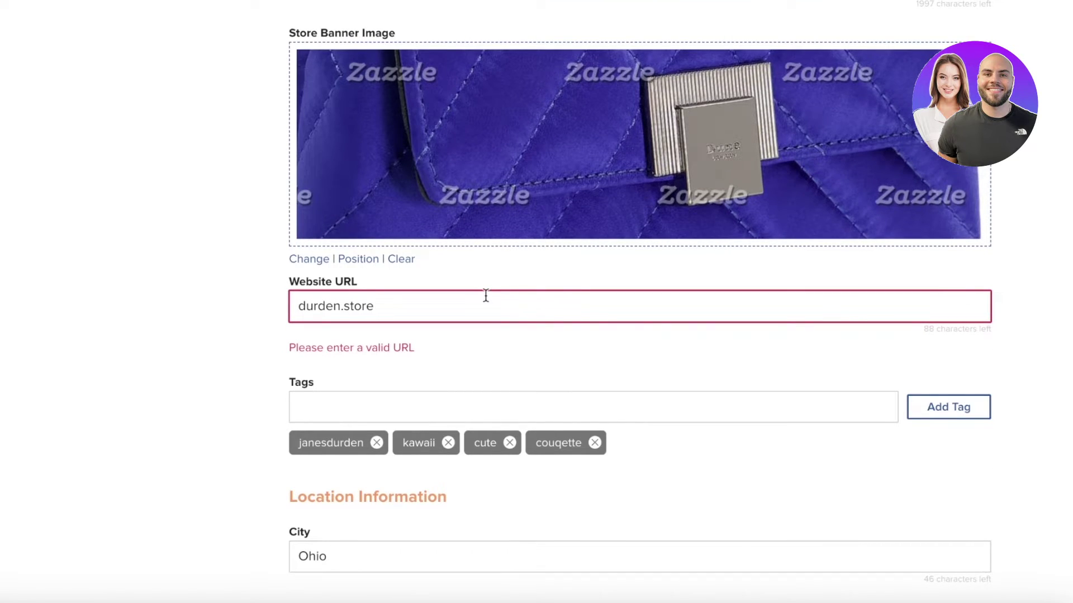
scroll(552, 375, "down", 10)
scroll(936, 408, "up", 4)
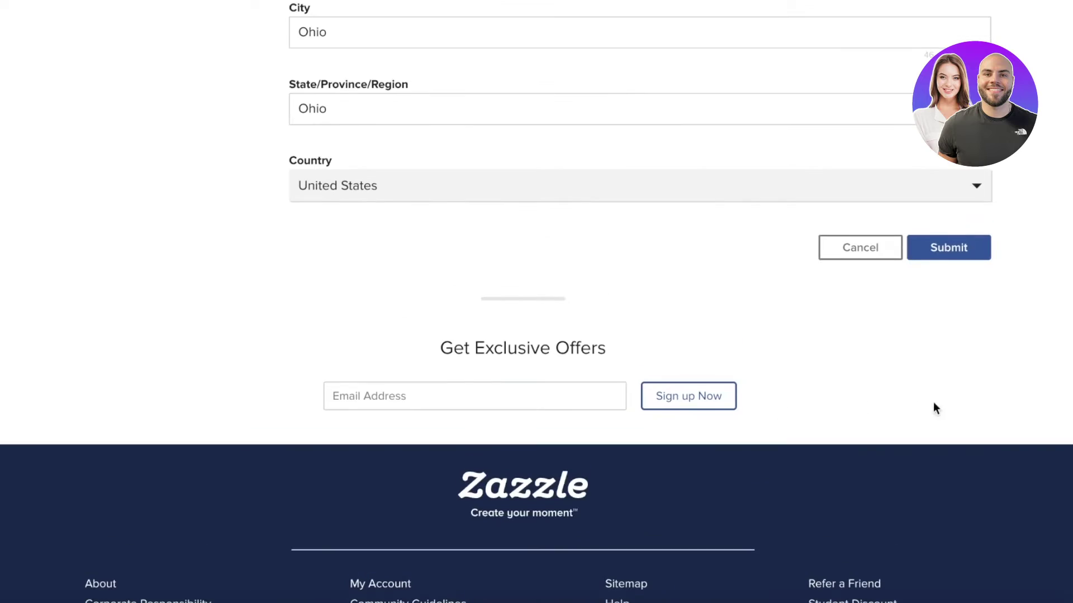
left_click(956, 257)
- Clear the store's website URL and submit the store information to create the store
double_click(376, 279)
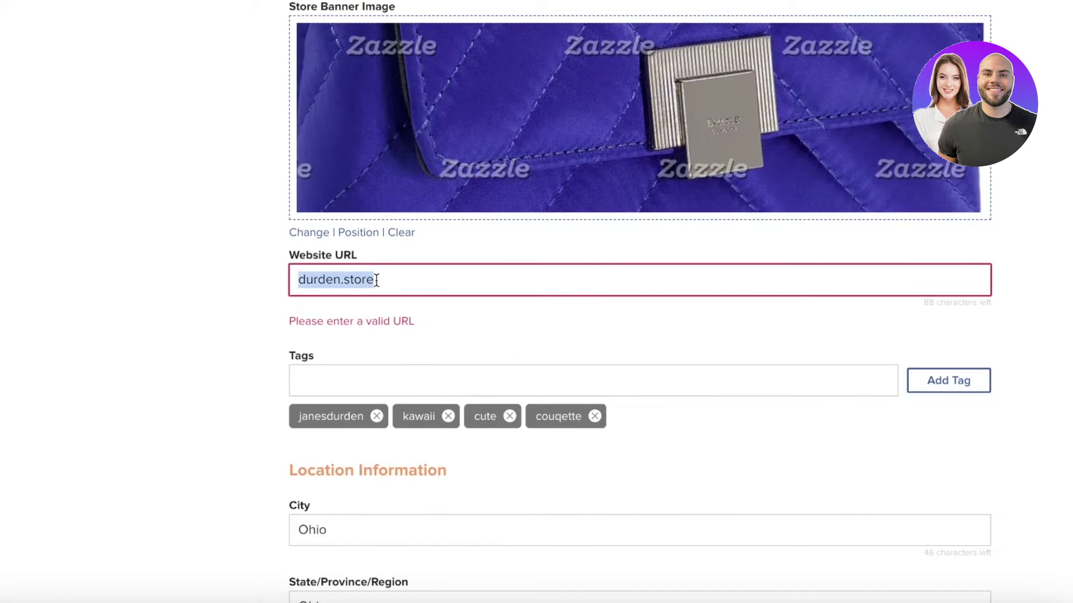
scroll(376, 280, "down", 1)
key("BackSpace")
scroll(504, 340, "down", 10)
scroll(944, 277, "up", 4)
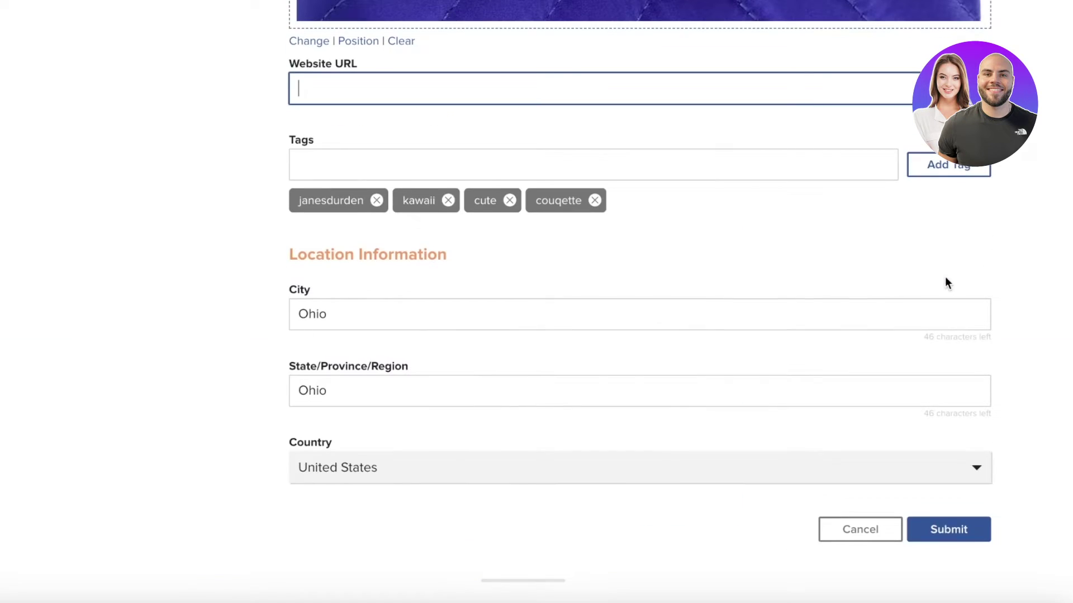
left_click(957, 534)
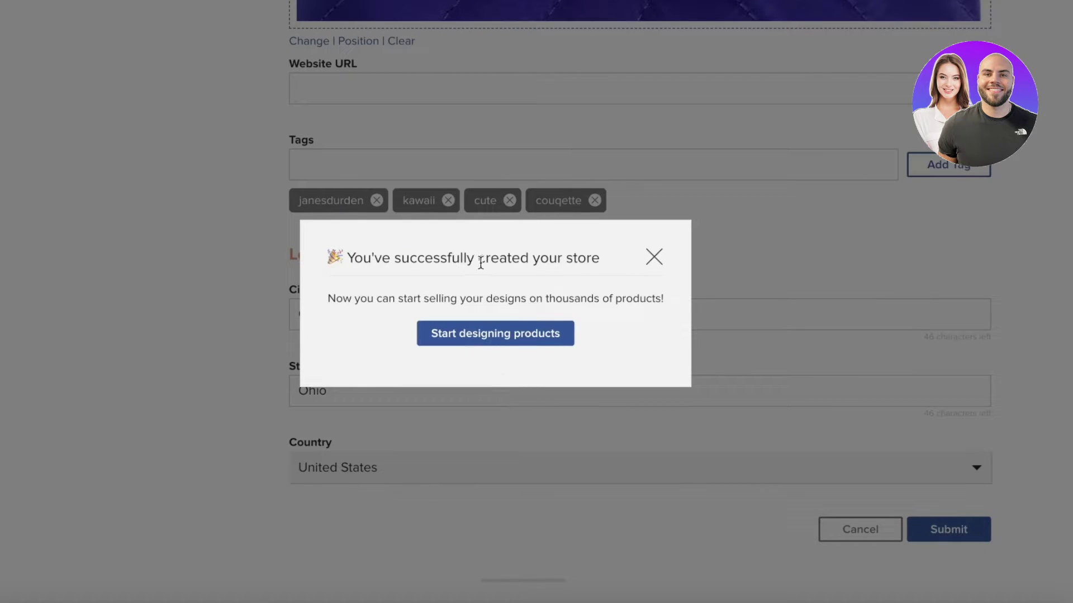
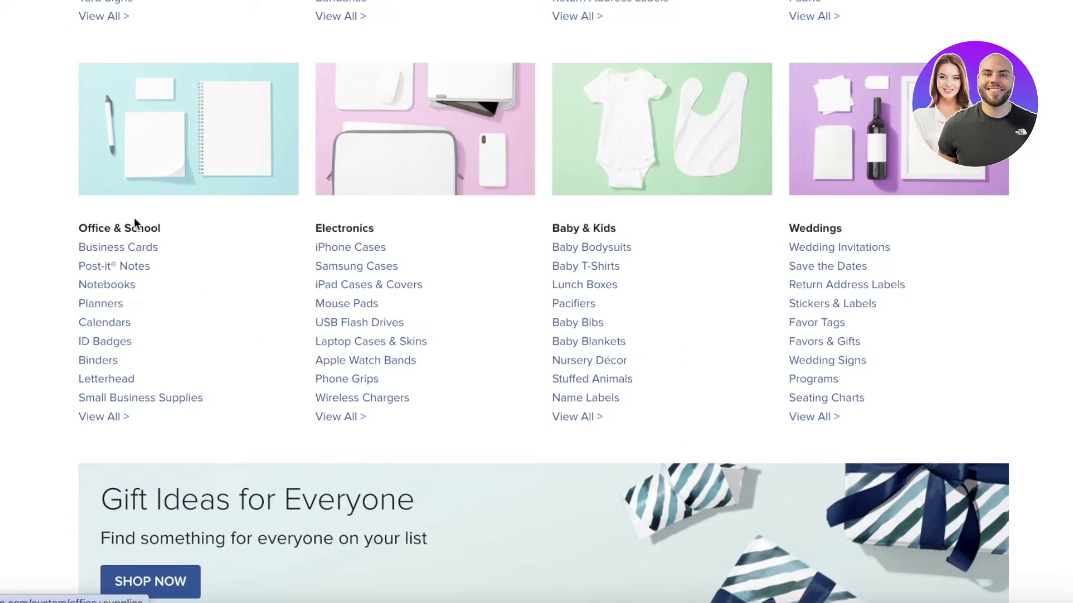
- Browse the blank product categories, open T-Shirts under Clothing & Accessories and look through the available shirts
scroll(137, 215, "down", 15)
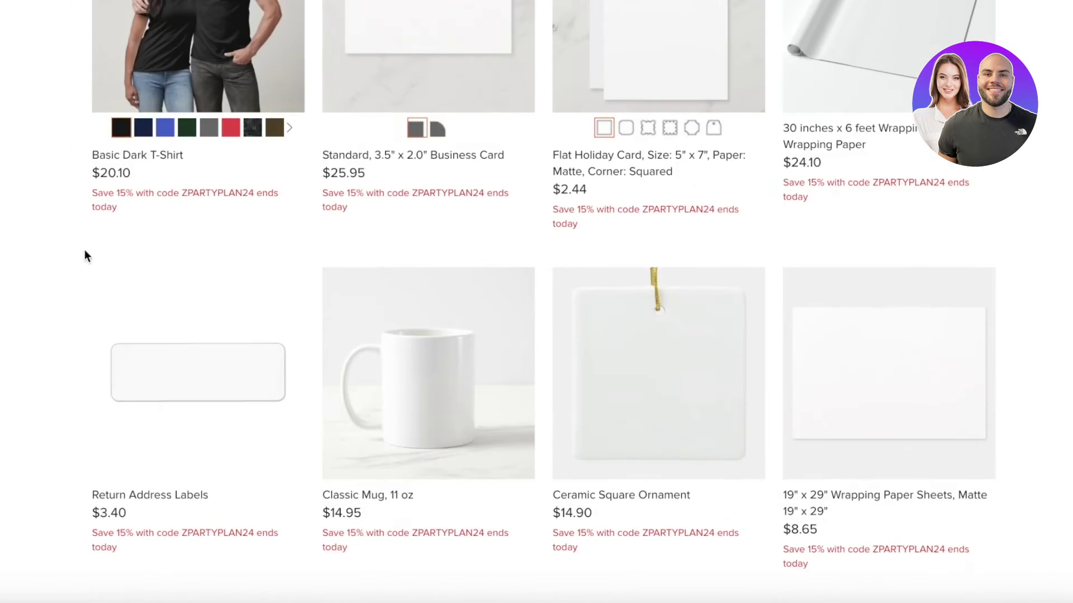
scroll(82, 255, "up", 15)
scroll(172, 287, "down", 4)
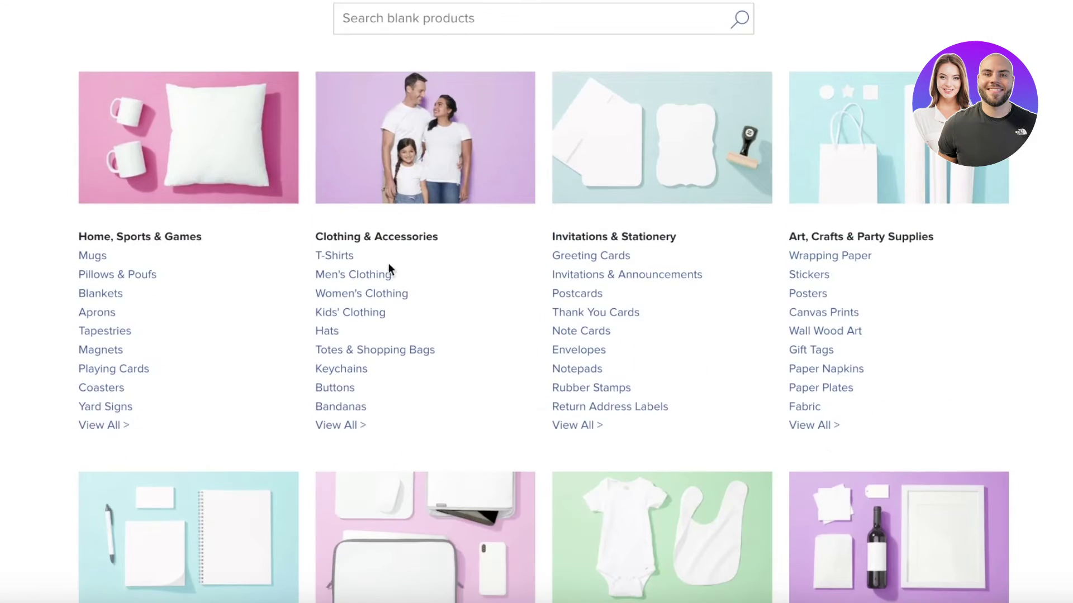
left_click(353, 254)
scroll(792, 218, "down", 10)
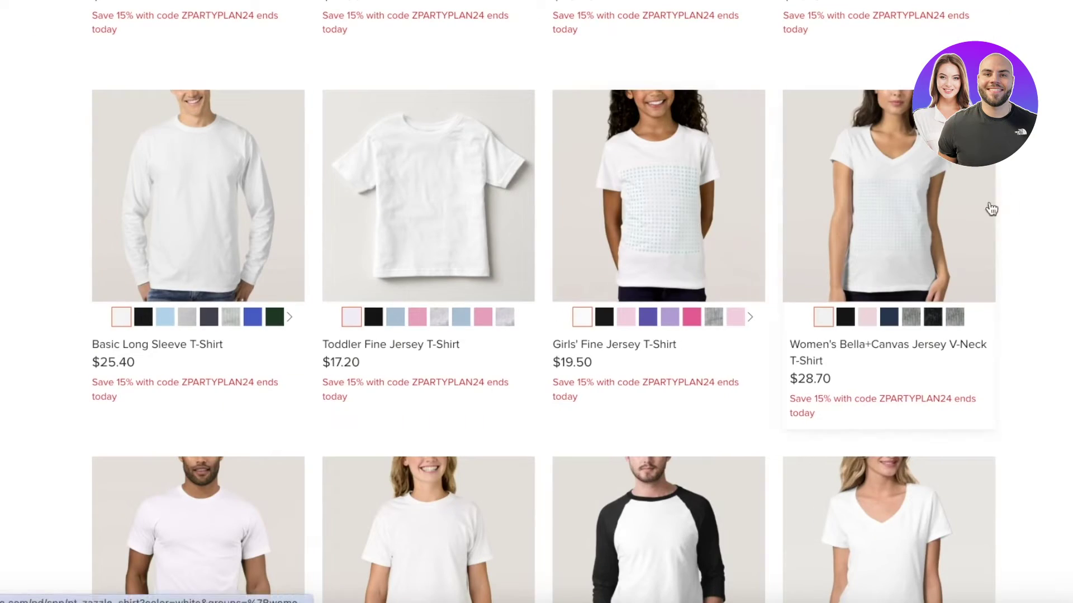
scroll(994, 207, "down", 5)
scroll(193, 209, "up", 15)
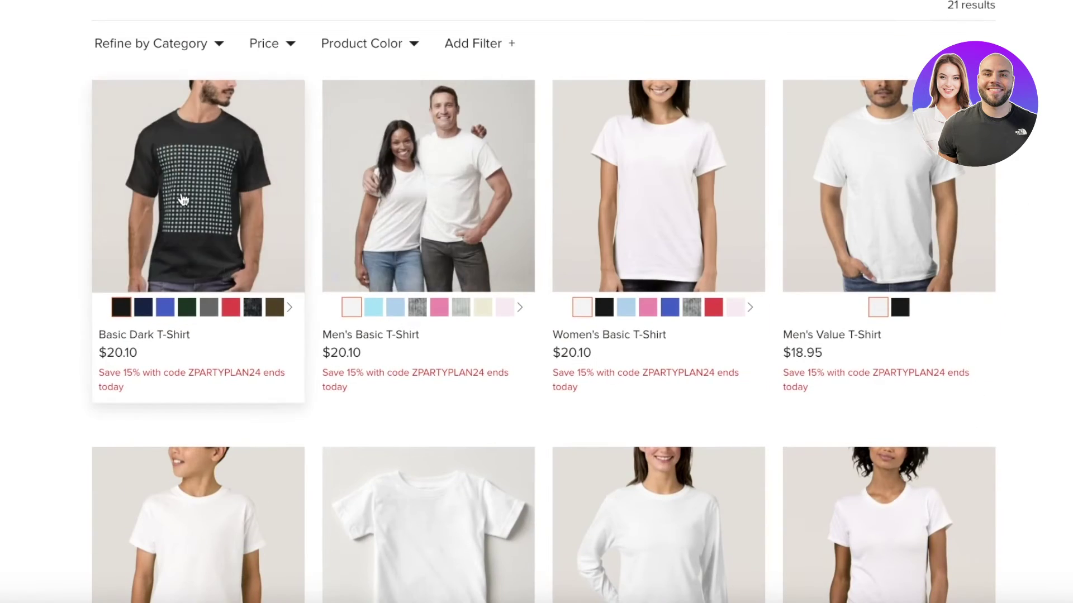
scroll(193, 208, "down", 5)
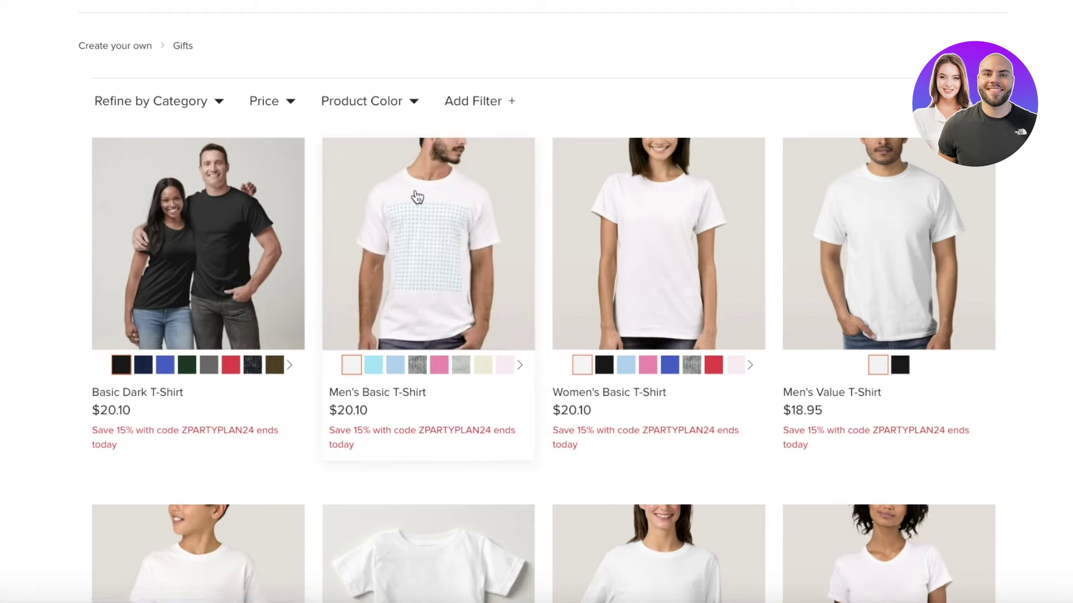
- Check the price on the Men's Basic T-Shirt's product page and look through the other blank T-shirts
left_click(417, 196)
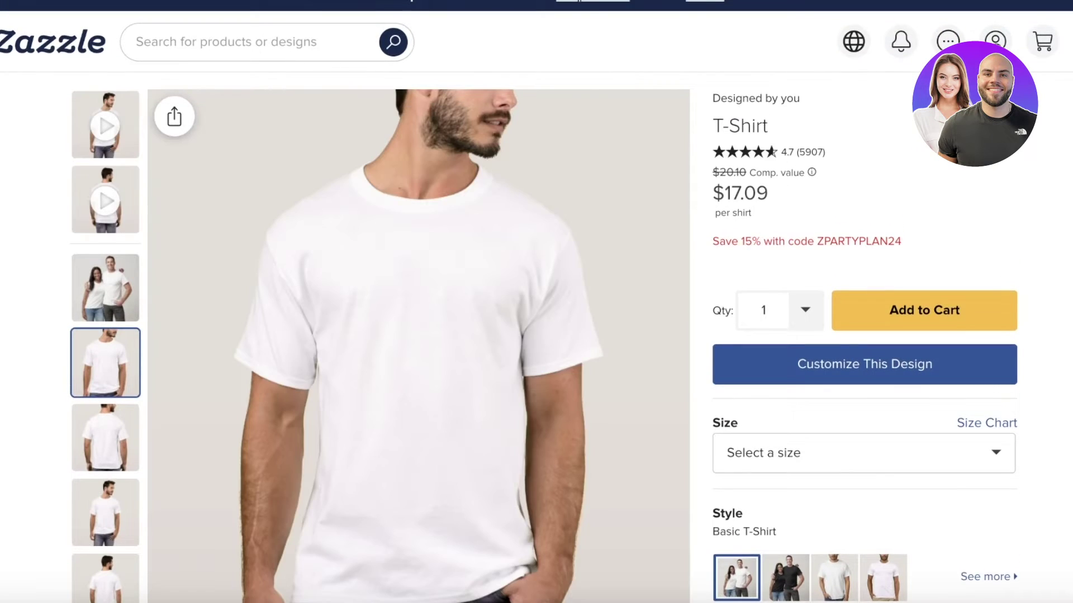
double_click(746, 193)
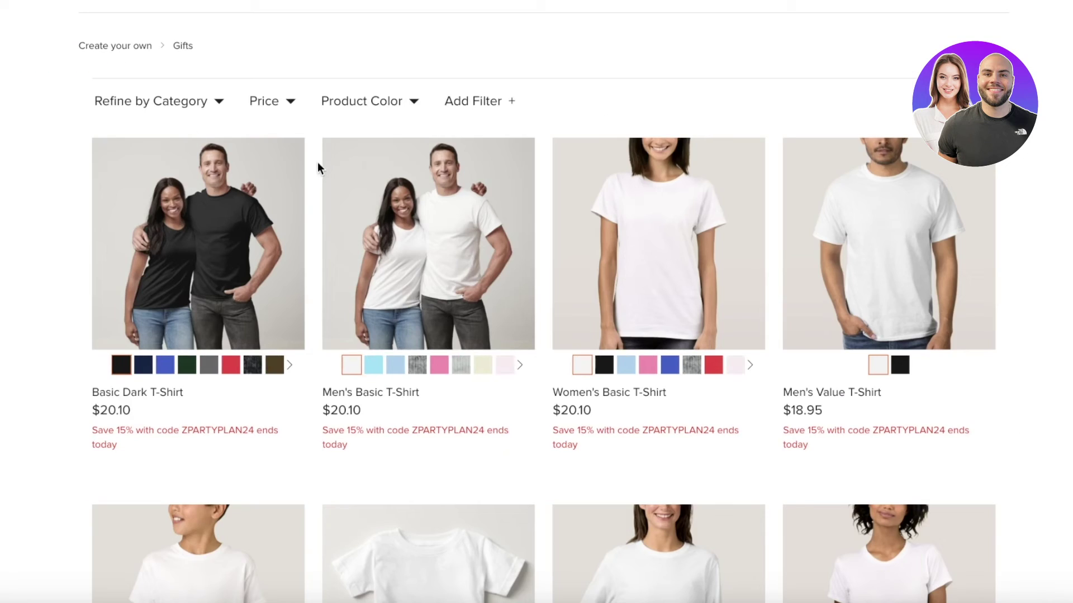
scroll(317, 162, "down", 15)
scroll(531, 170, "up", 10)
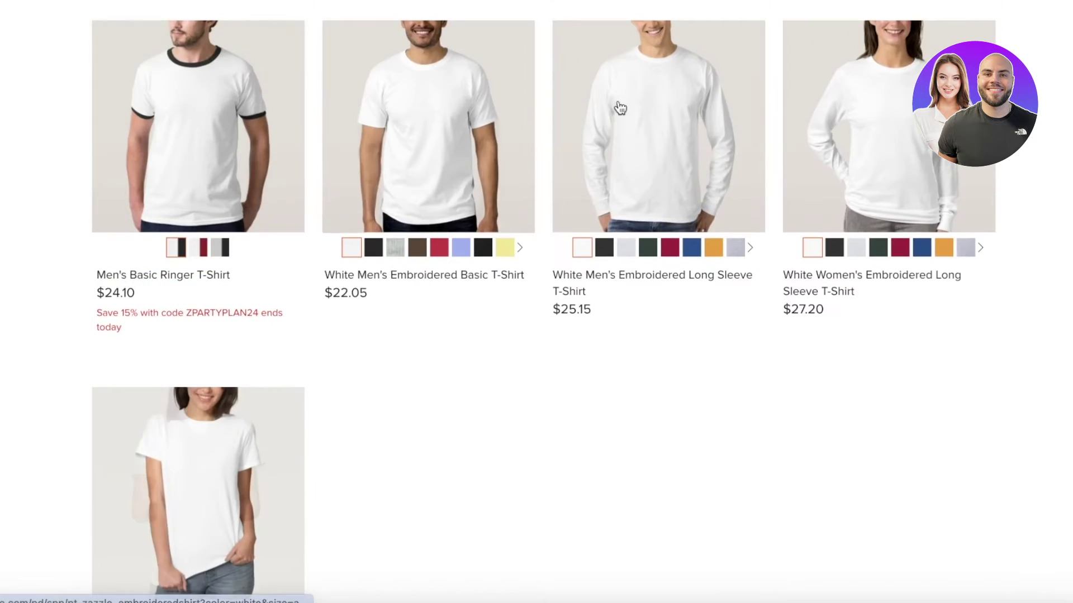
scroll(1038, 211, "up", 5)
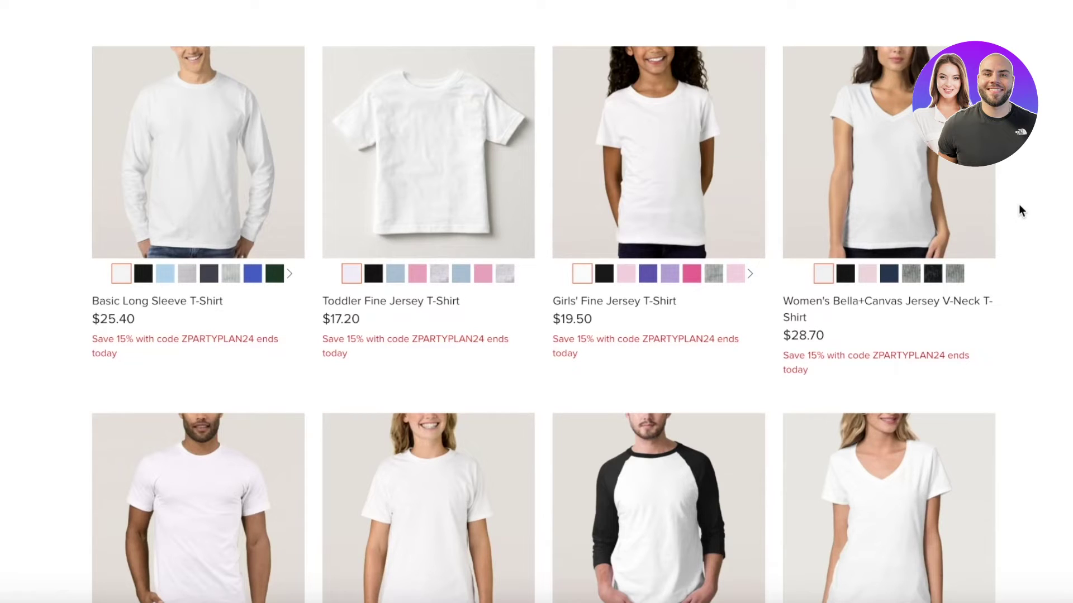
scroll(975, 210, "up", 12)
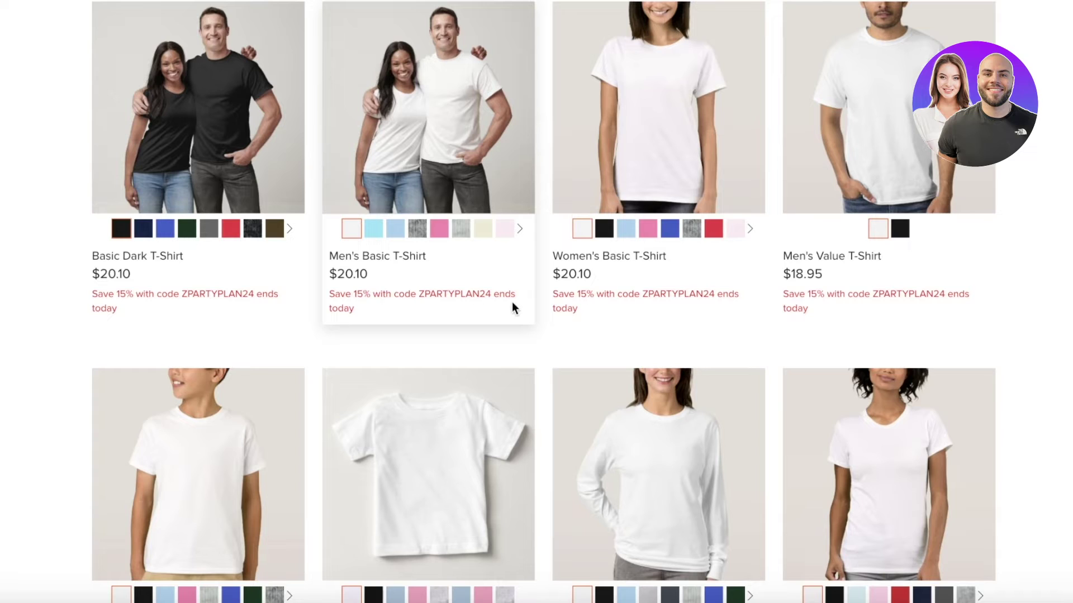
scroll(460, 286, "up", 8)
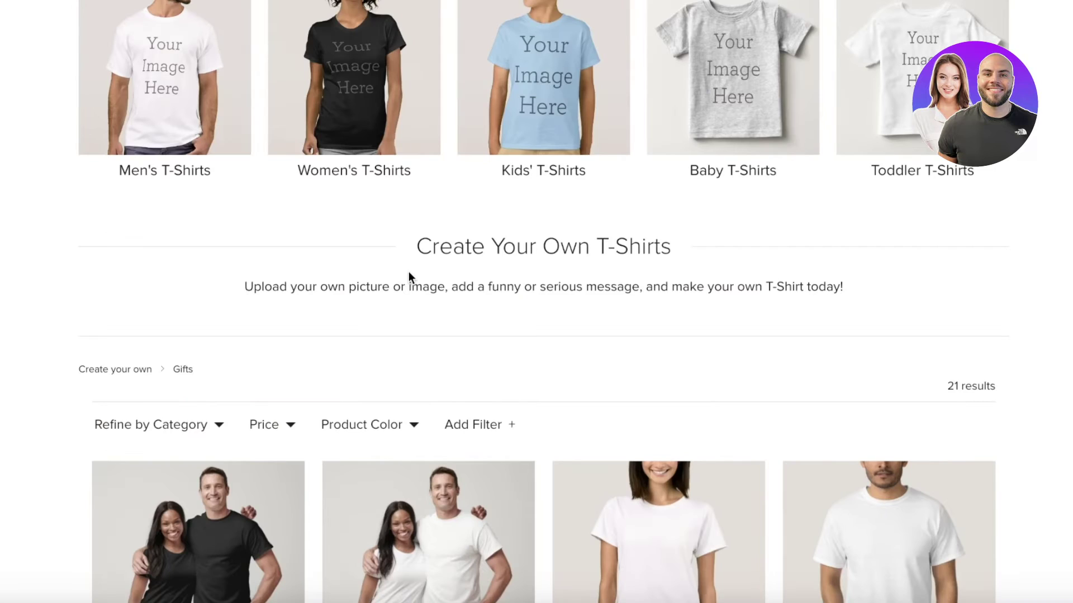
scroll(408, 274, "down", 5)
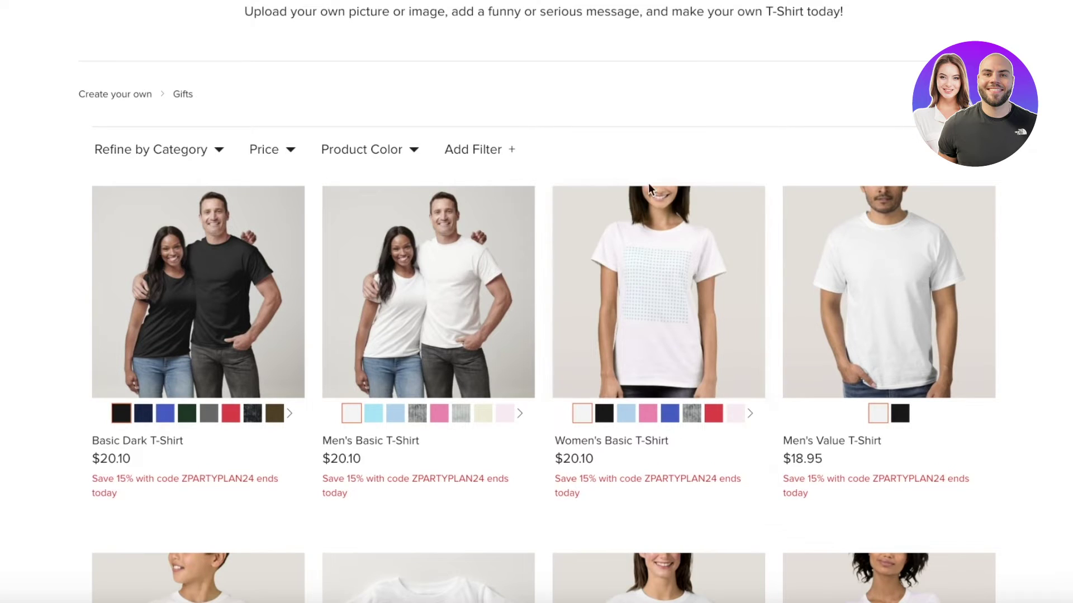
- View the size options of the Men's Basic T-Shirt and start customizing its design
left_click(440, 270)
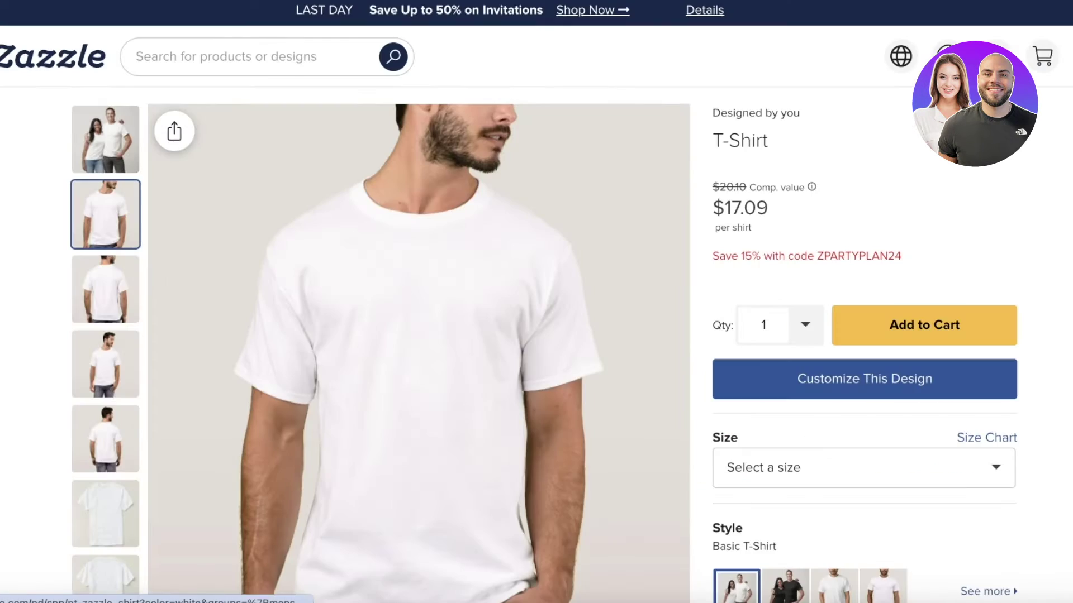
scroll(624, 172, "down", 3)
left_click(804, 271)
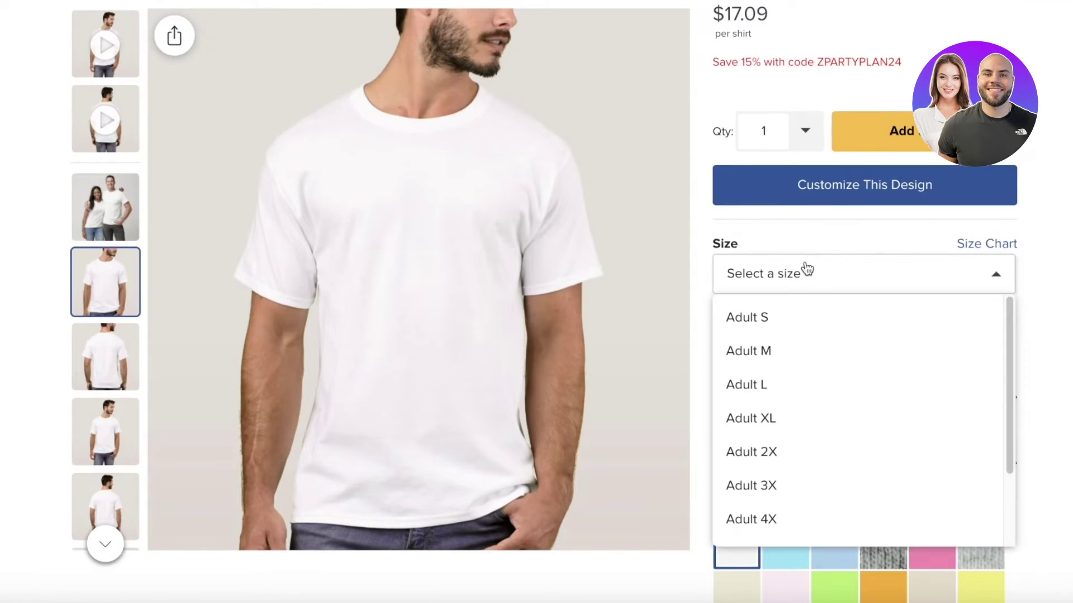
left_click(805, 273)
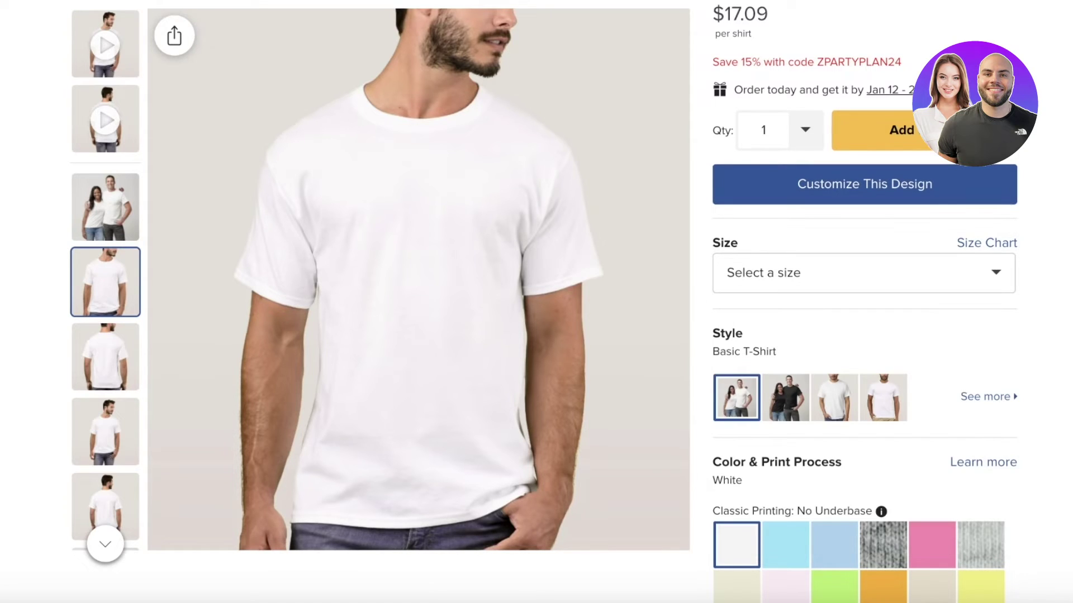
left_click(818, 188)
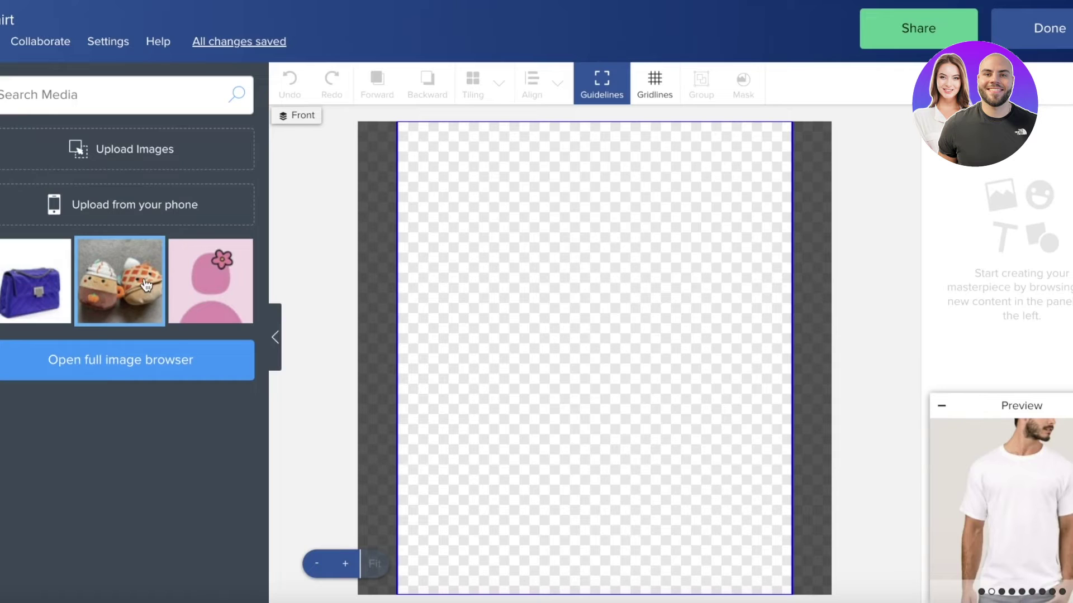
- Add the uploaded photo of the two plush toys to the shirt's front and scale it down
left_click(136, 283)
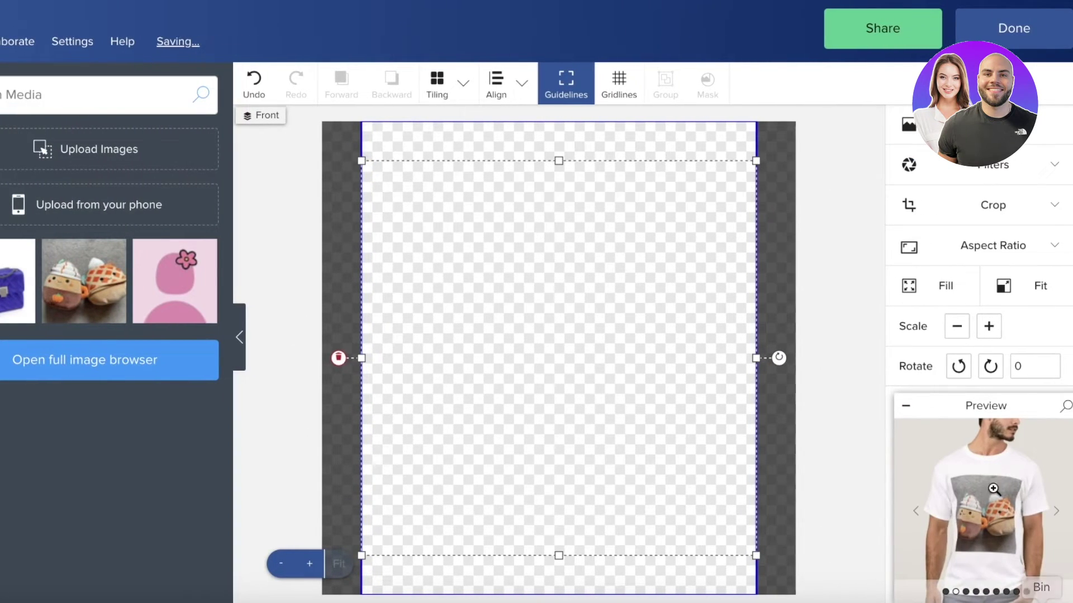
left_click_drag(757, 160, 450, 390)
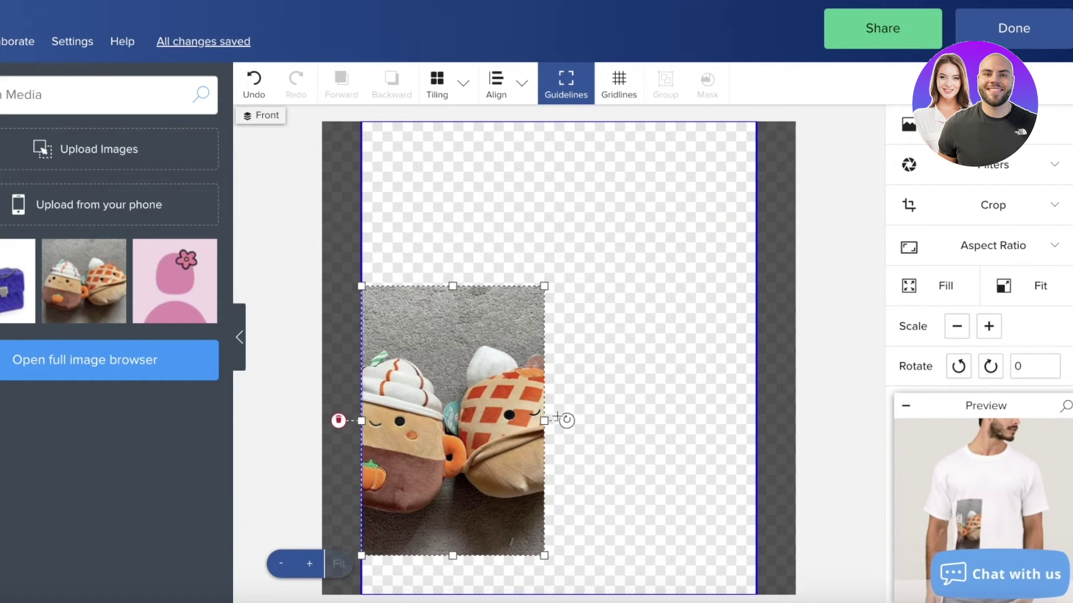
left_click_drag(545, 421, 511, 449)
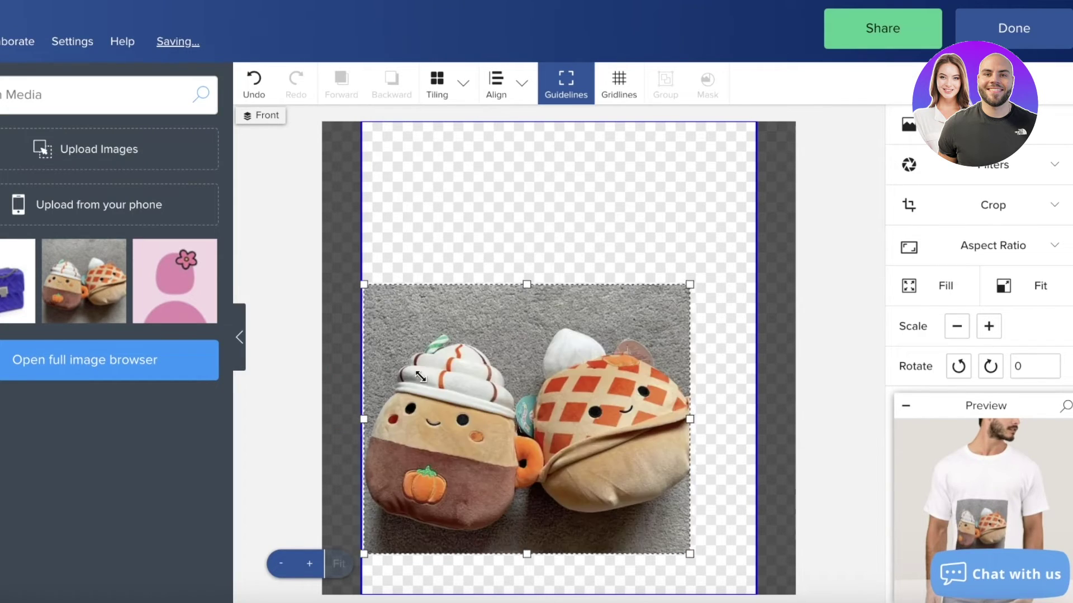
- Adjust the crop of the plush toy photo and centre it near the top of the shirt's print area
double_click(417, 378)
mouse_move(391, 519)
left_mouse_down()
mouse_move(571, 294)
mouse_move(565, 444)
mouse_move(507, 429)
mouse_move(311, 550)
mouse_move(448, 496)
mouse_move(362, 514)
mouse_move(391, 507)
left_mouse_up()
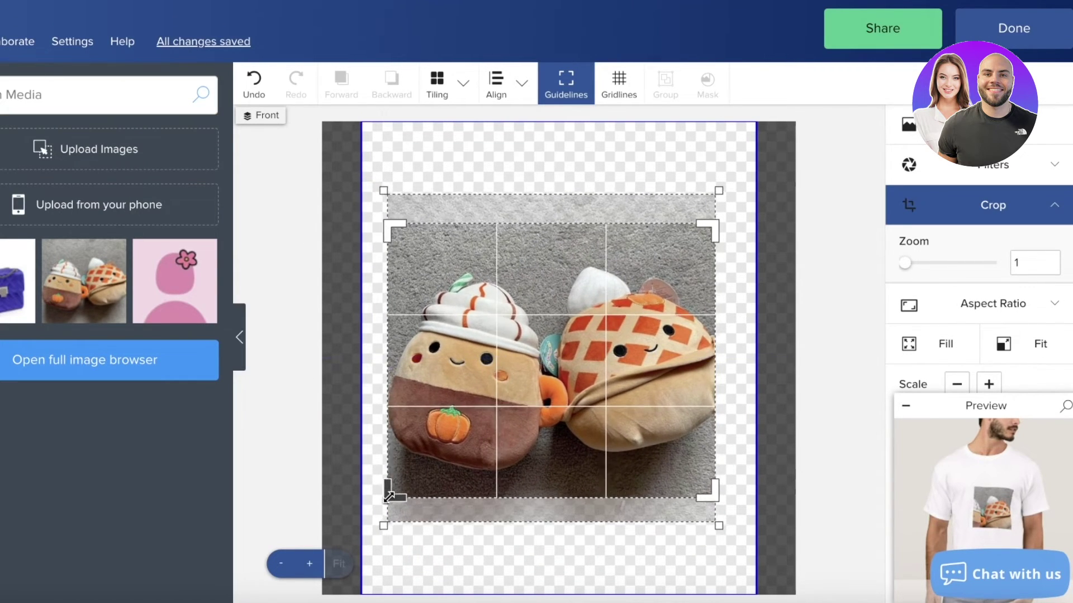
left_click(574, 309)
left_click_drag(574, 309, 586, 190)
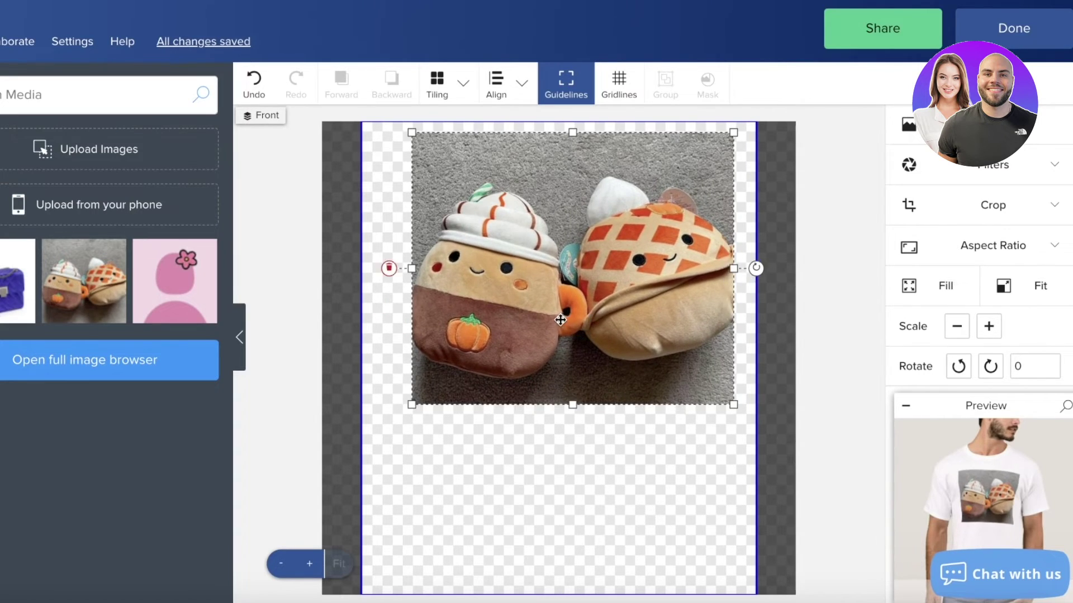
left_click_drag(554, 321, 542, 315)
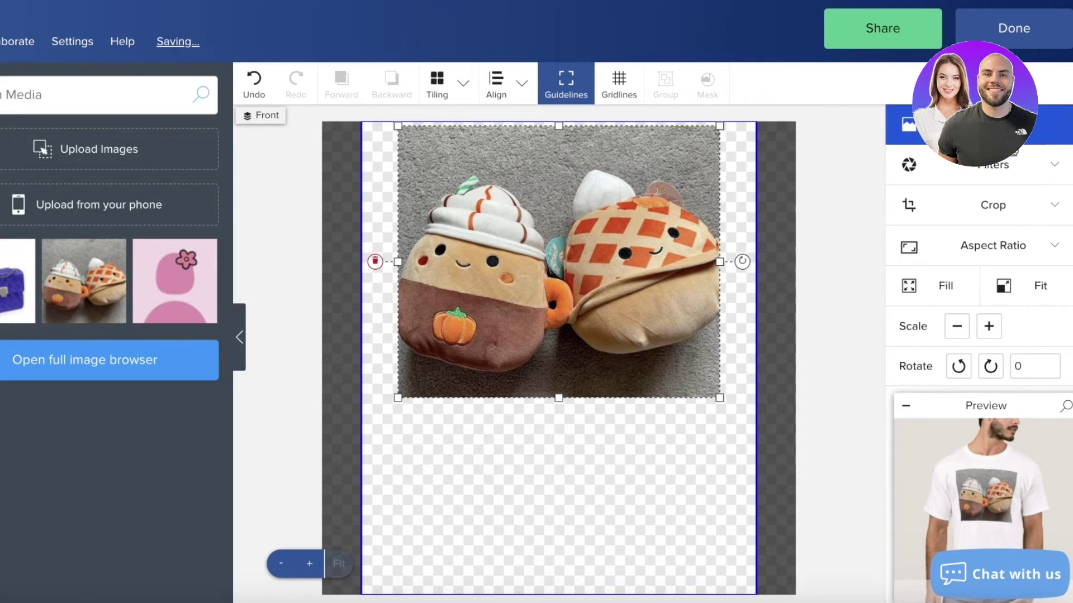
left_click(979, 179)
left_click(957, 172)
left_click(958, 170)
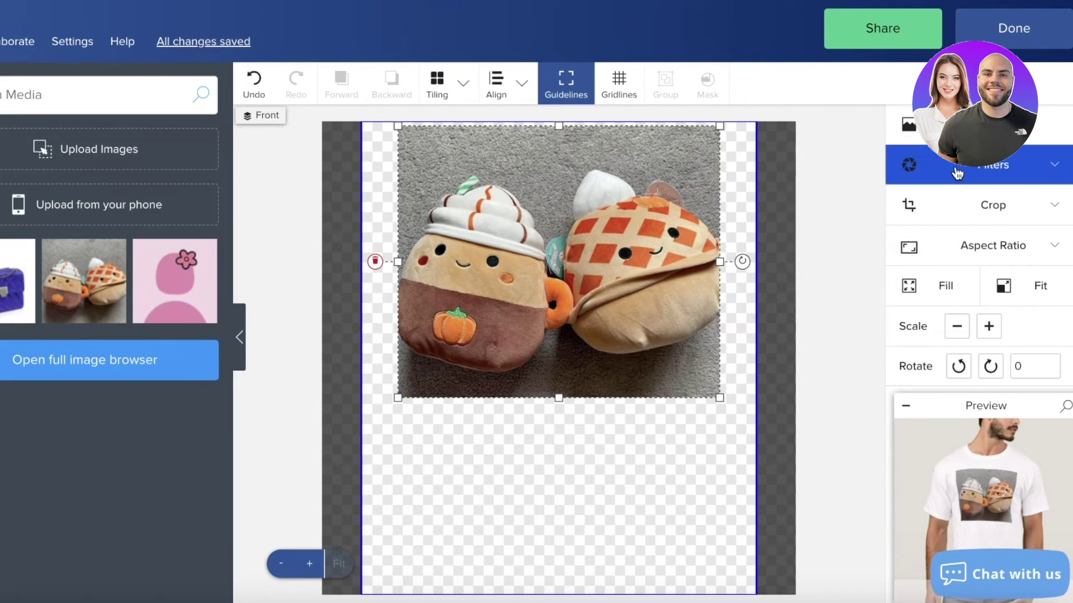
left_click(957, 180)
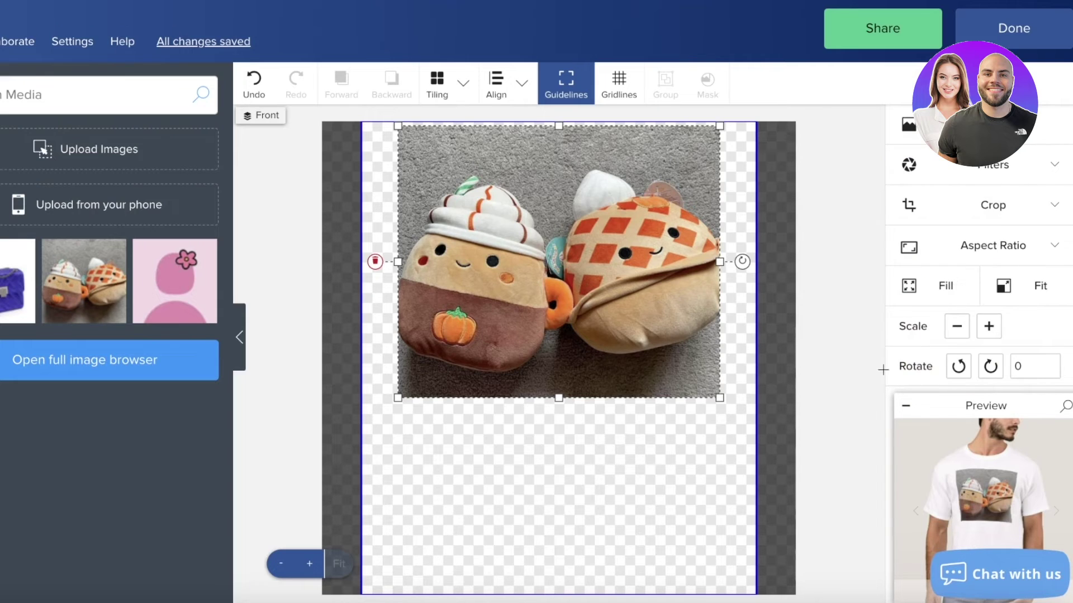
scroll(939, 347, "down", 2)
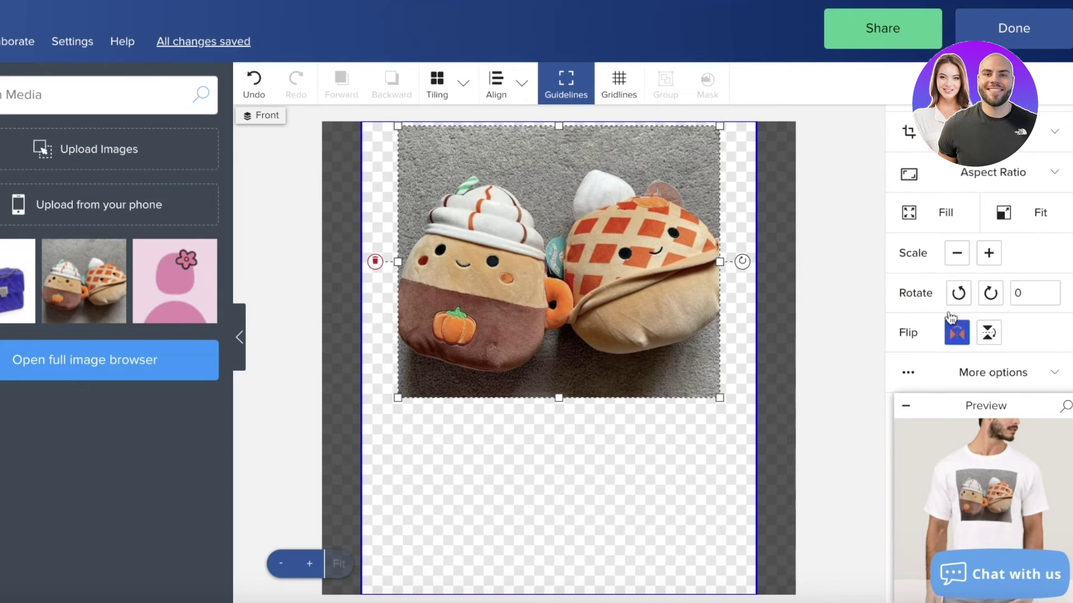
- Finish the T-shirt design and examine the style, colour and print process options on its product page
left_click(974, 41)
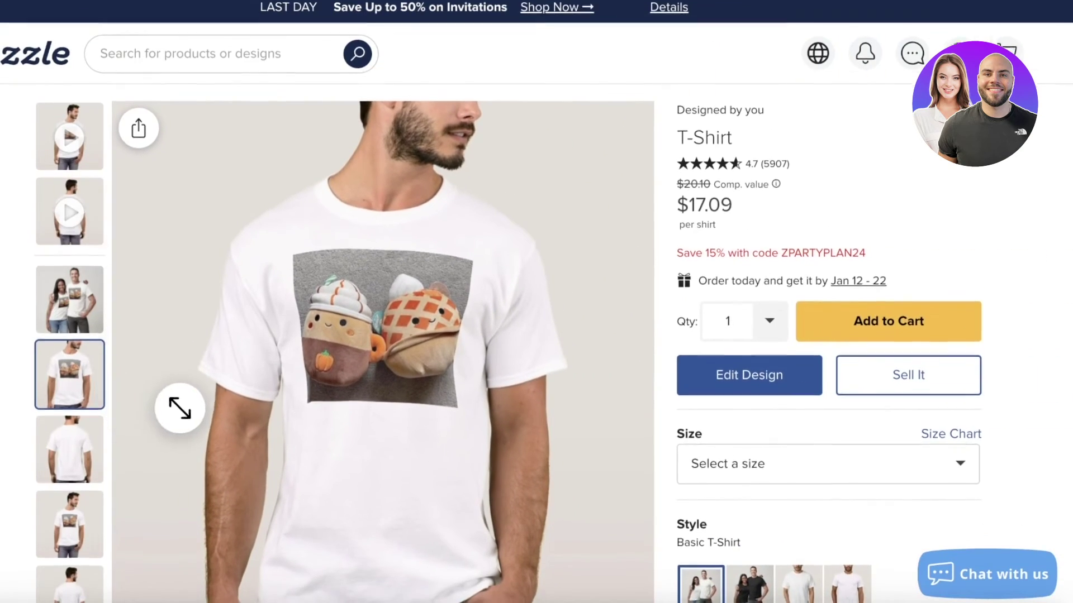
scroll(881, 313, "down", 9)
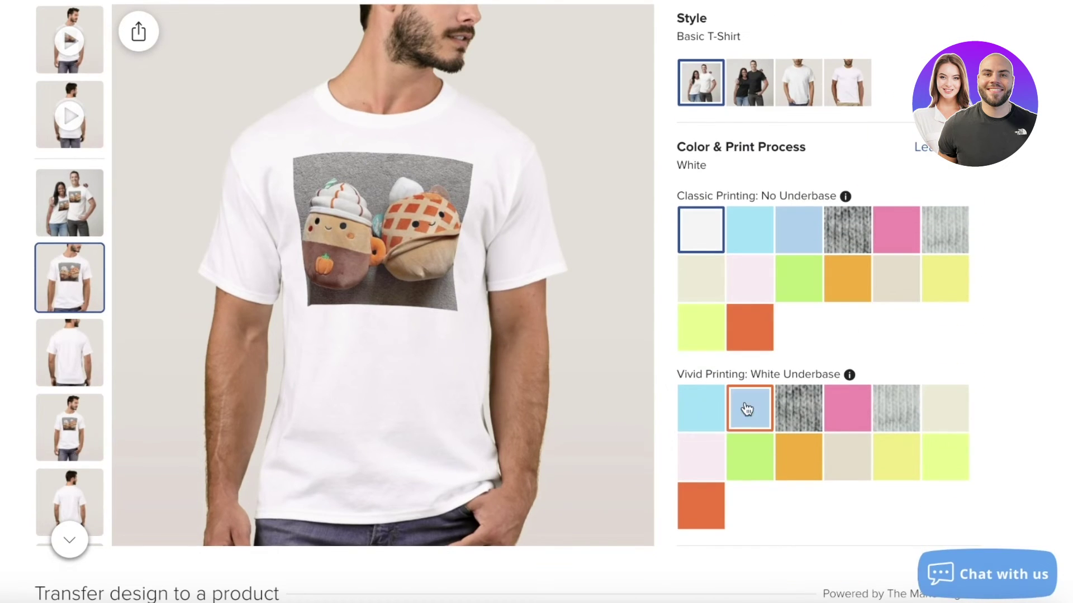
- Set the T-shirt's size to Adult M and open the form for posting it for sale
scroll(736, 412, "up", 5)
scroll(737, 376, "down", 3)
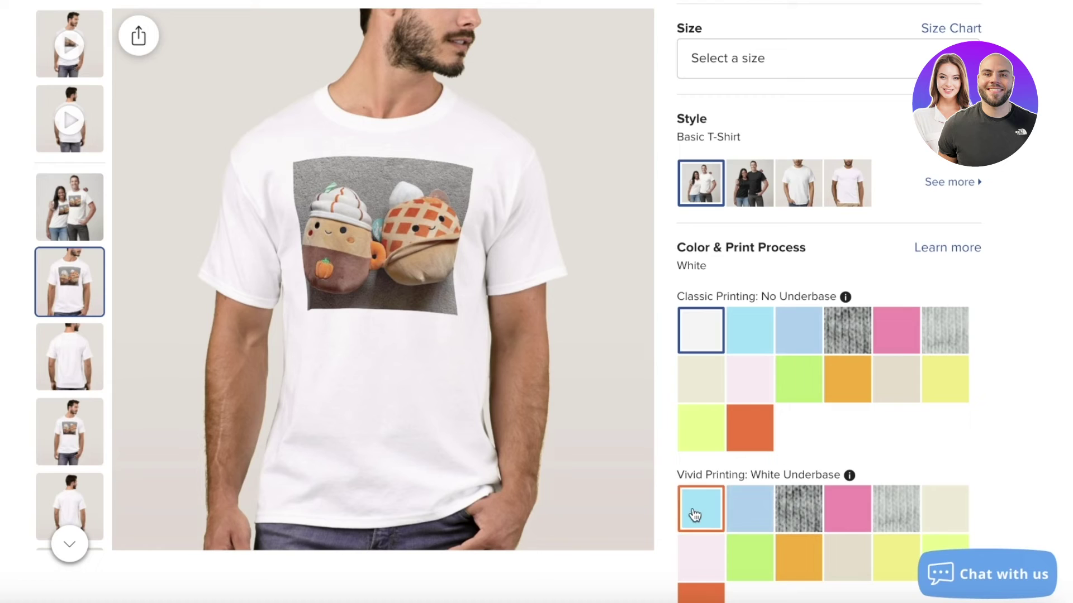
scroll(695, 513, "up", 7)
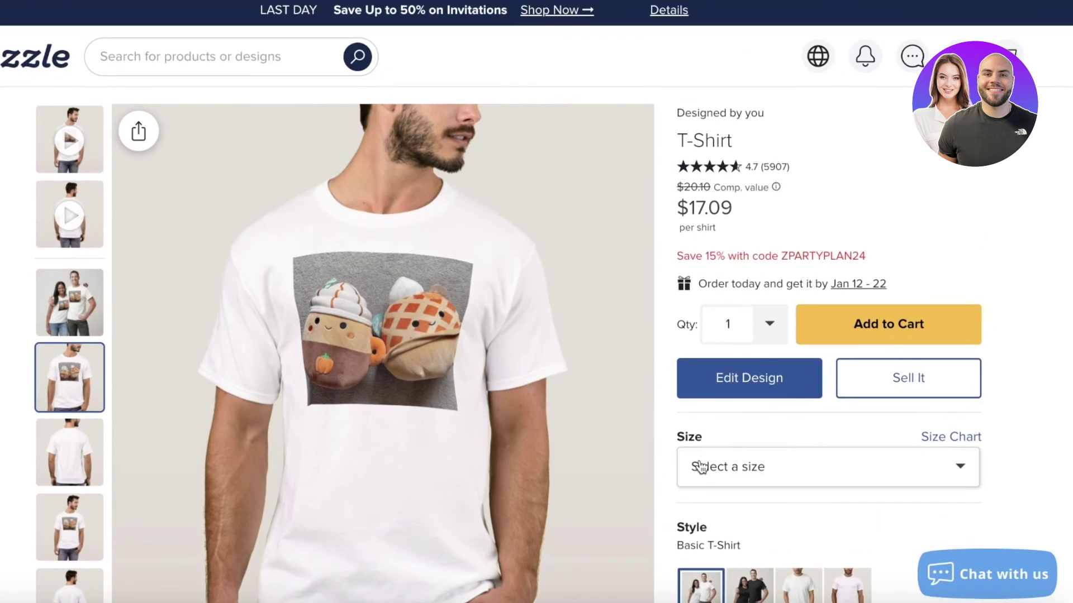
left_click(813, 470)
left_click(795, 391)
left_click(787, 349)
left_click(733, 419)
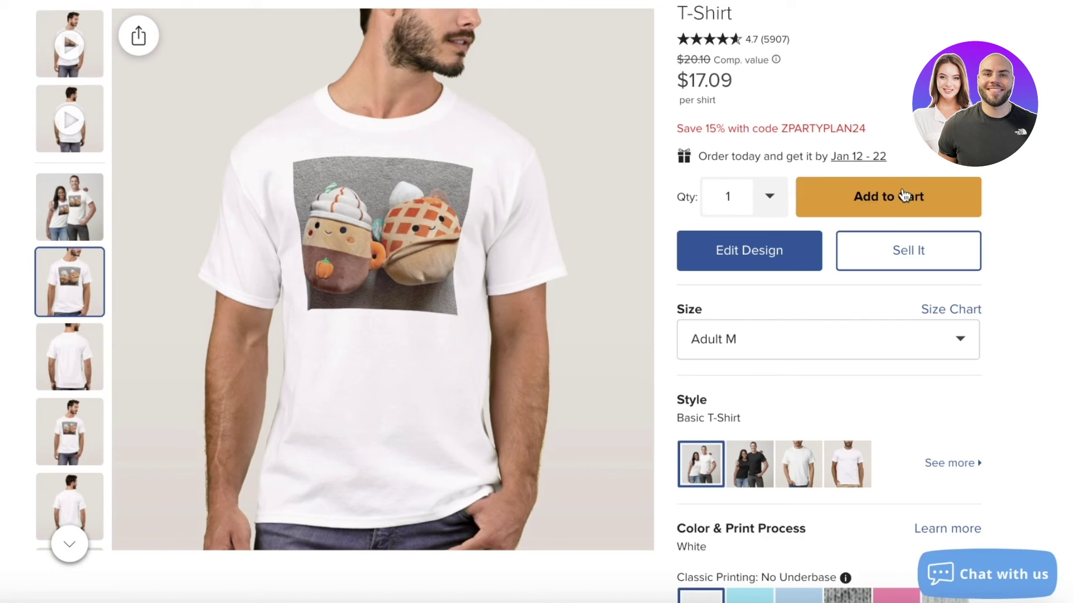
left_click(886, 263)
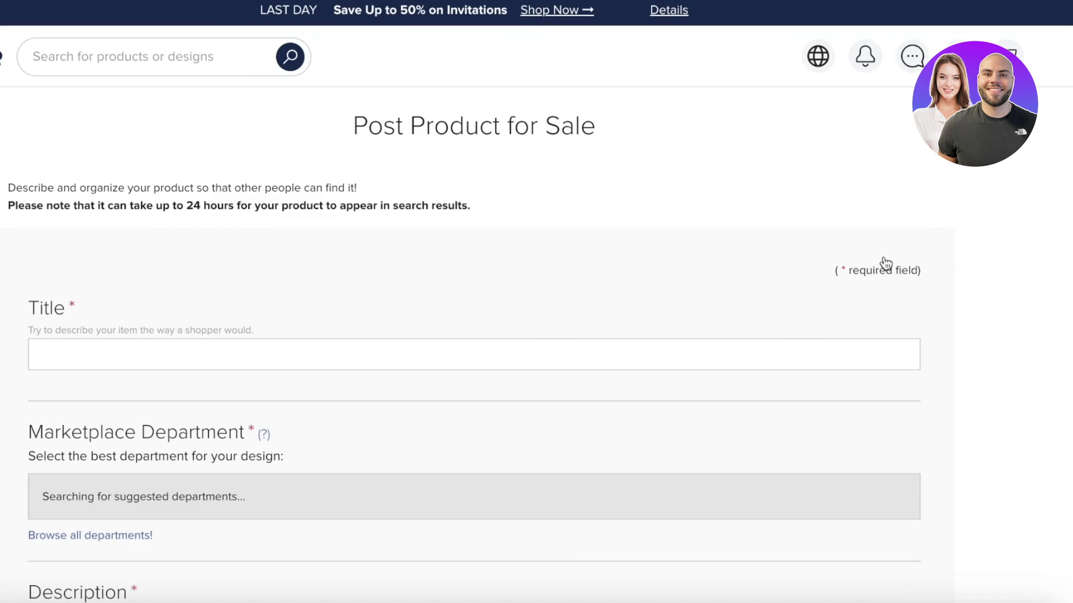
- Examine the sale form's title, department, description, category, tag, audience, visibility and royalty fields, and return to the Zazzle home page
scroll(199, 175, "down", 10)
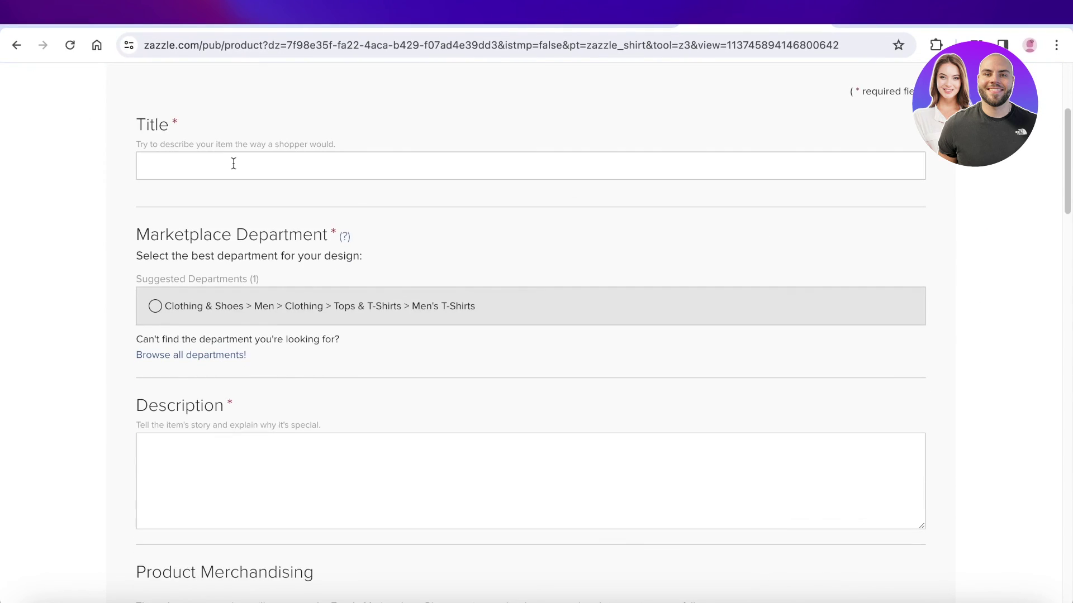
scroll(229, 442, "down", 15)
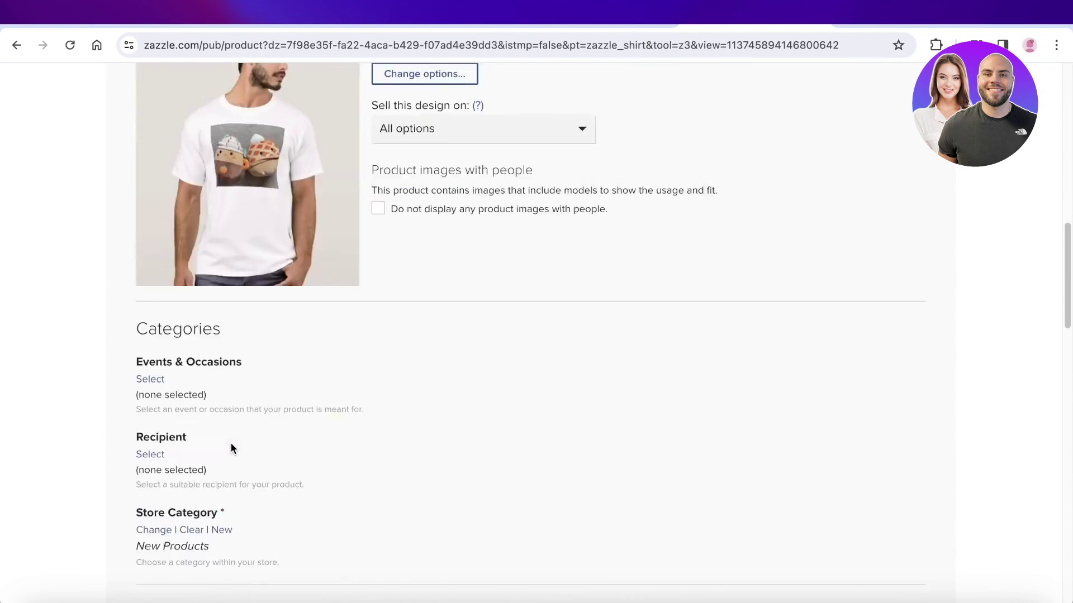
scroll(313, 419, "up", 3)
scroll(479, 307, "down", 1)
scroll(480, 319, "down", 10)
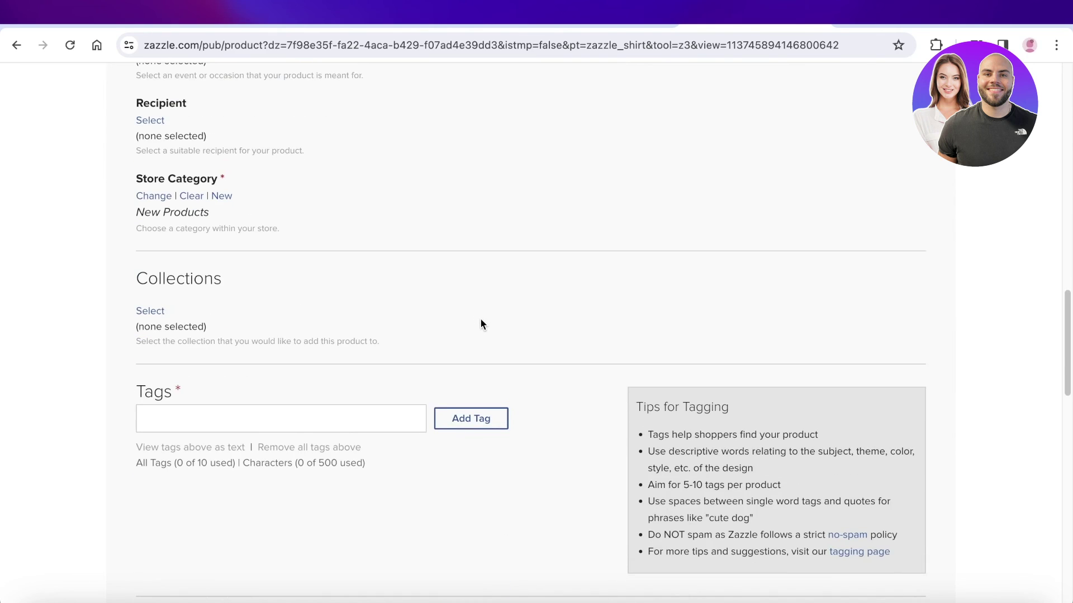
scroll(484, 338, "down", 7)
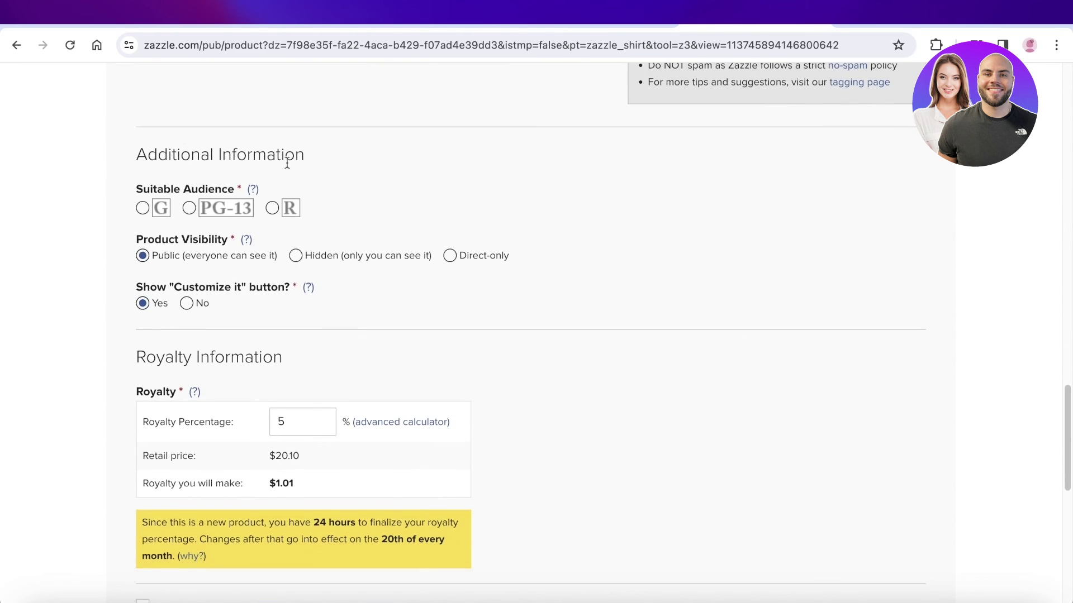
scroll(326, 363, "up", 10)
scroll(326, 362, "up", 15)
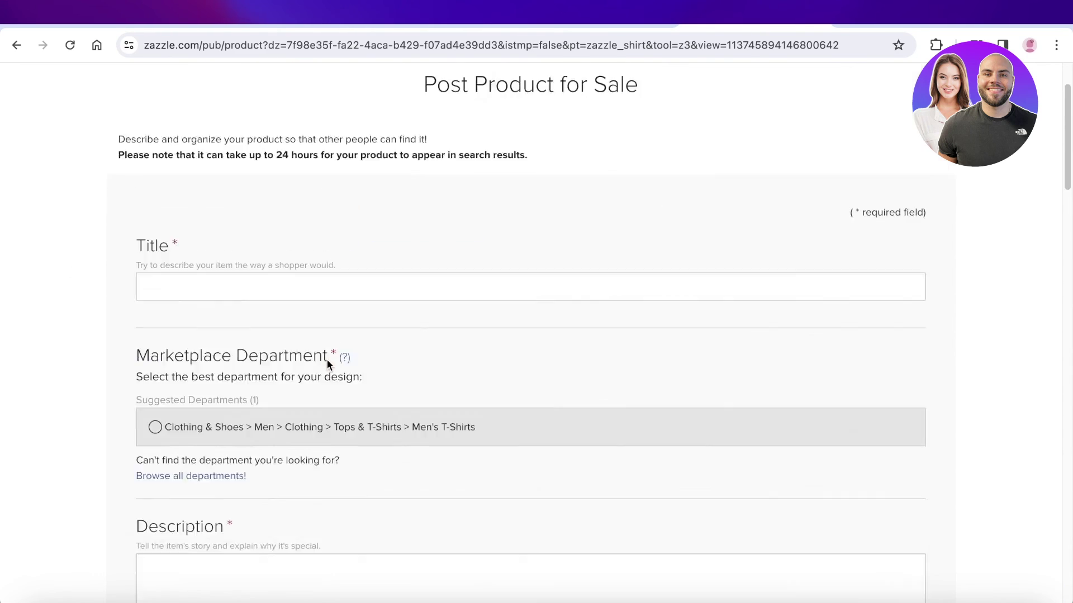
left_click(77, 132)
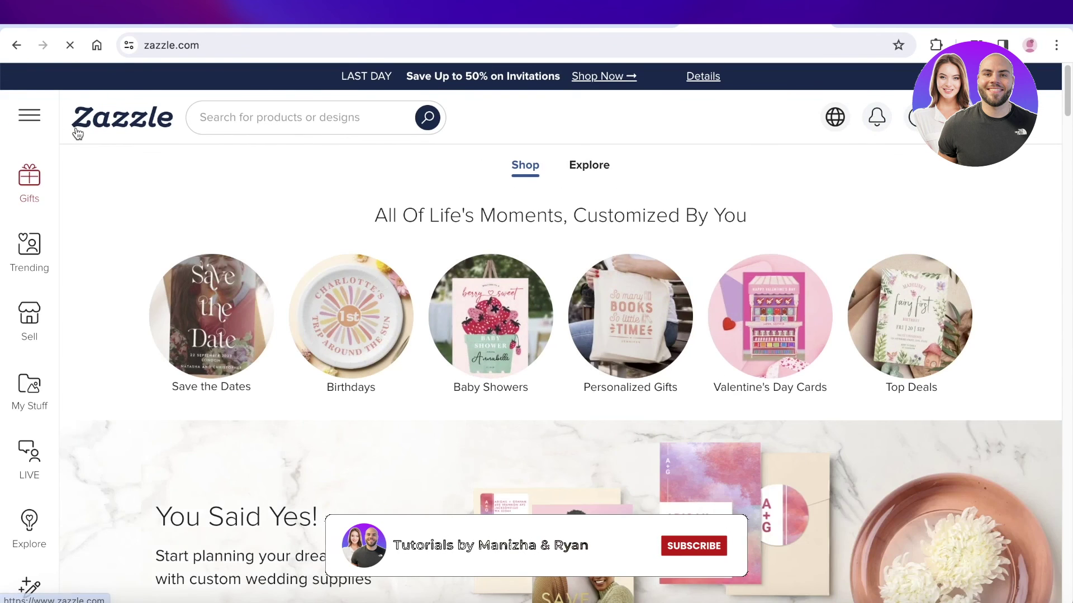